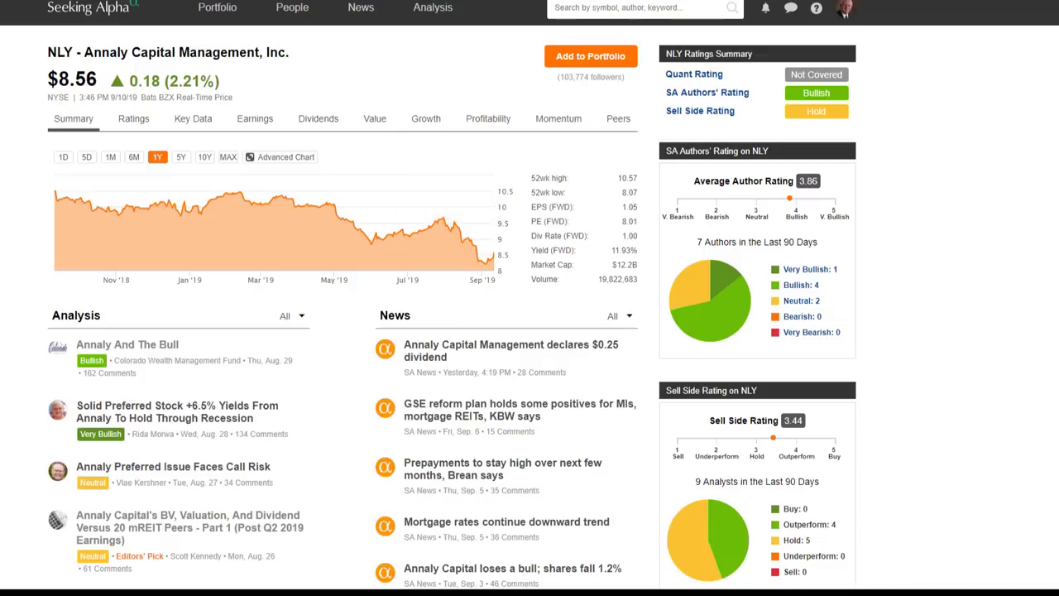
Switch from the Seeking Alpha NLY summary to Annaly's FAST Graphs earnings chart
key(ctrl+Tab)
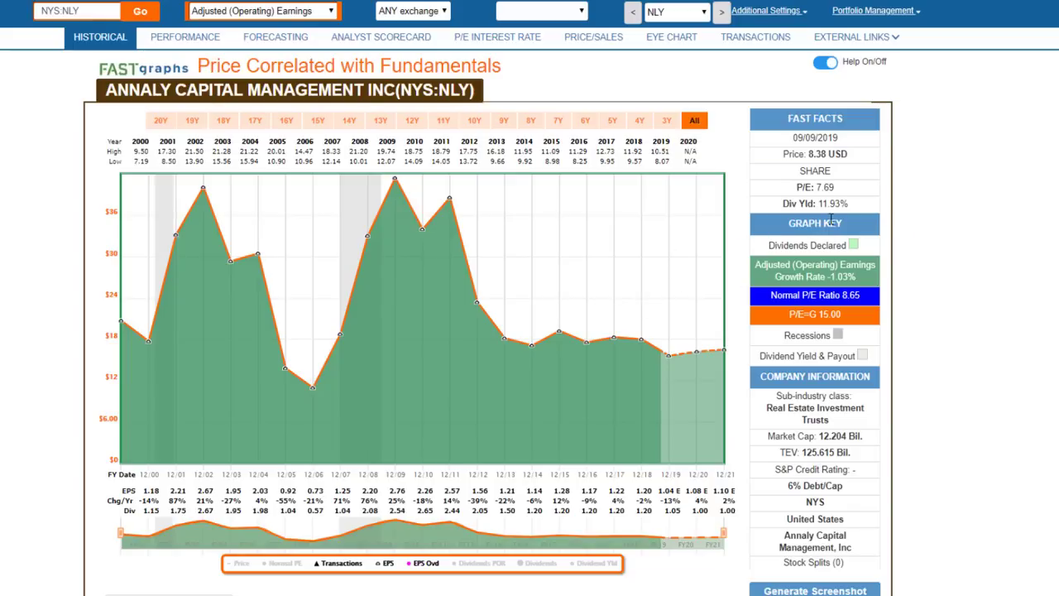
Hide the help overlay and add the Price line to Annaly's adjusted operating earnings chart
click(828, 64)
click(239, 564)
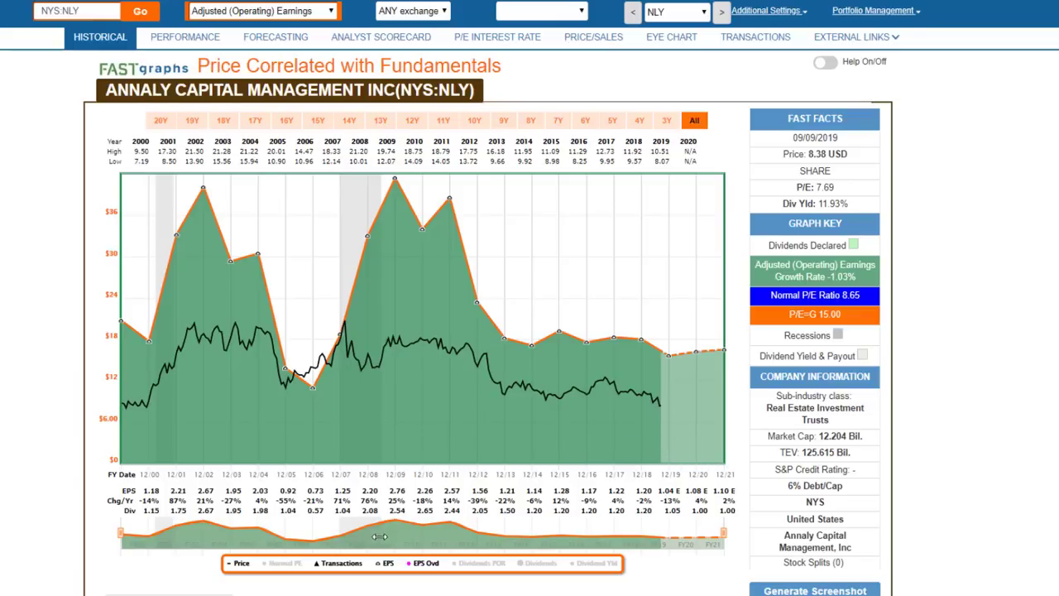
Add the Normal P/E line and read its values: normal P/E 8.65, earnings growth -1.03%
click(286, 564)
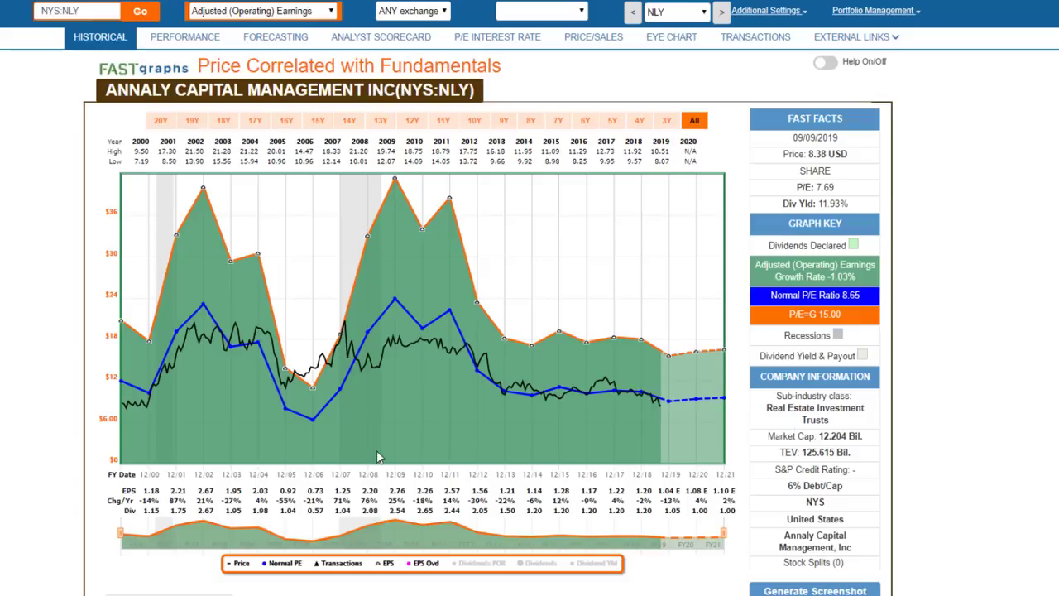
mouse_move(312, 422)
mouse_move(468, 351)
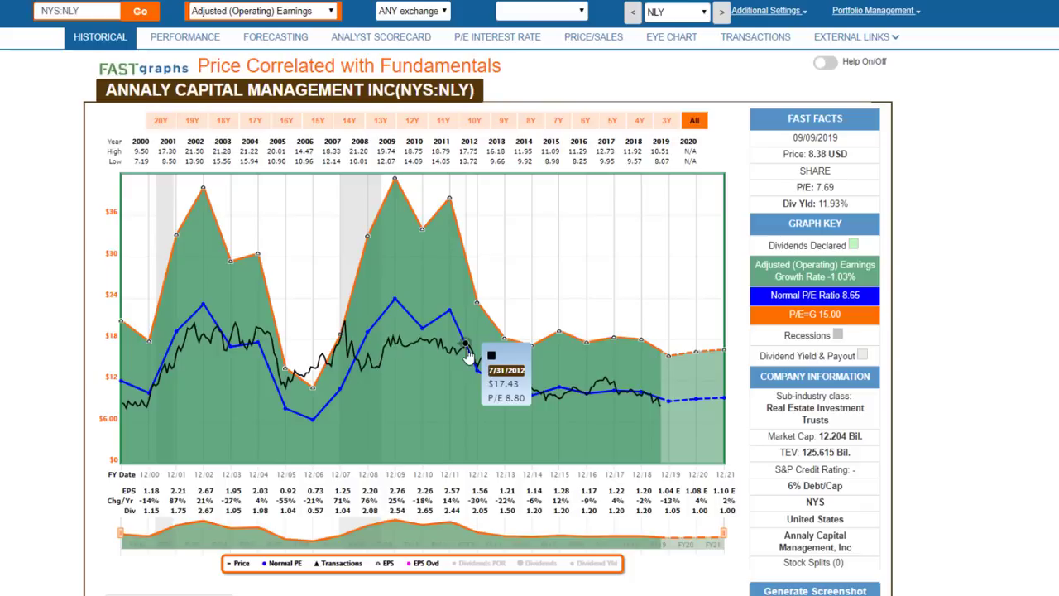
click(466, 350)
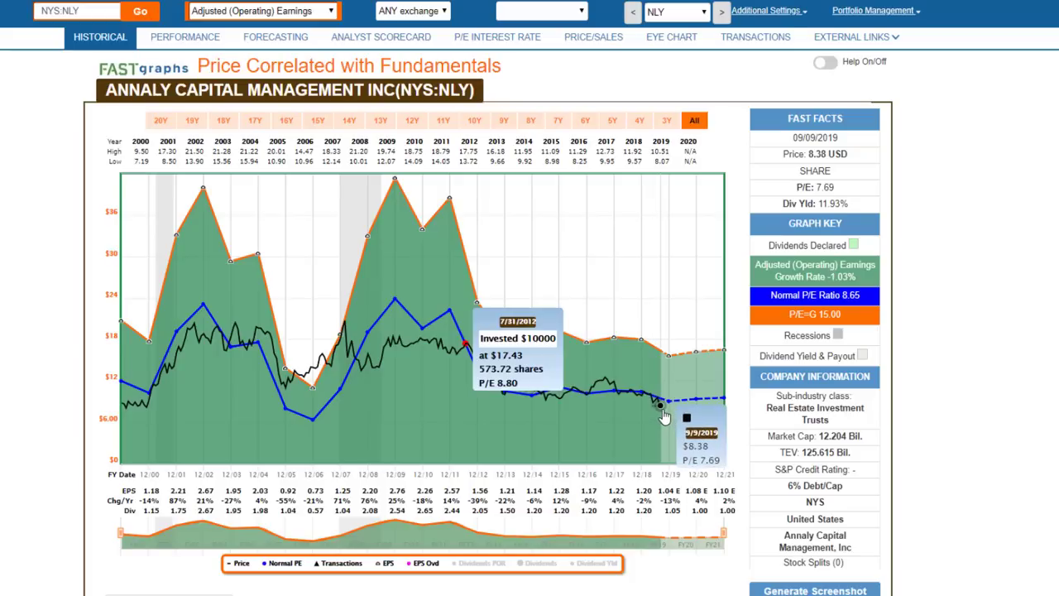
click(662, 404)
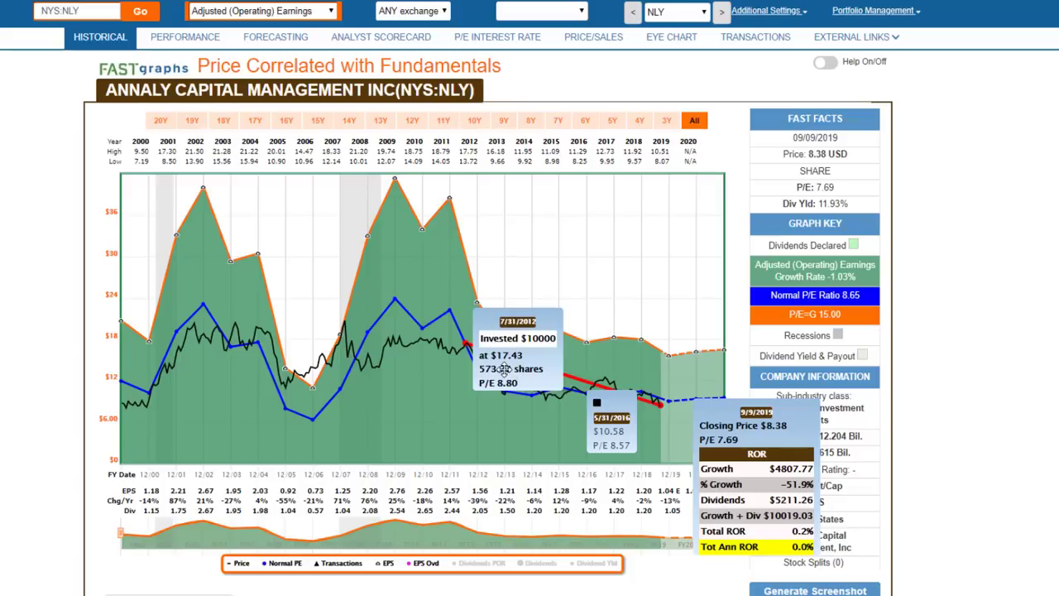
click(657, 419)
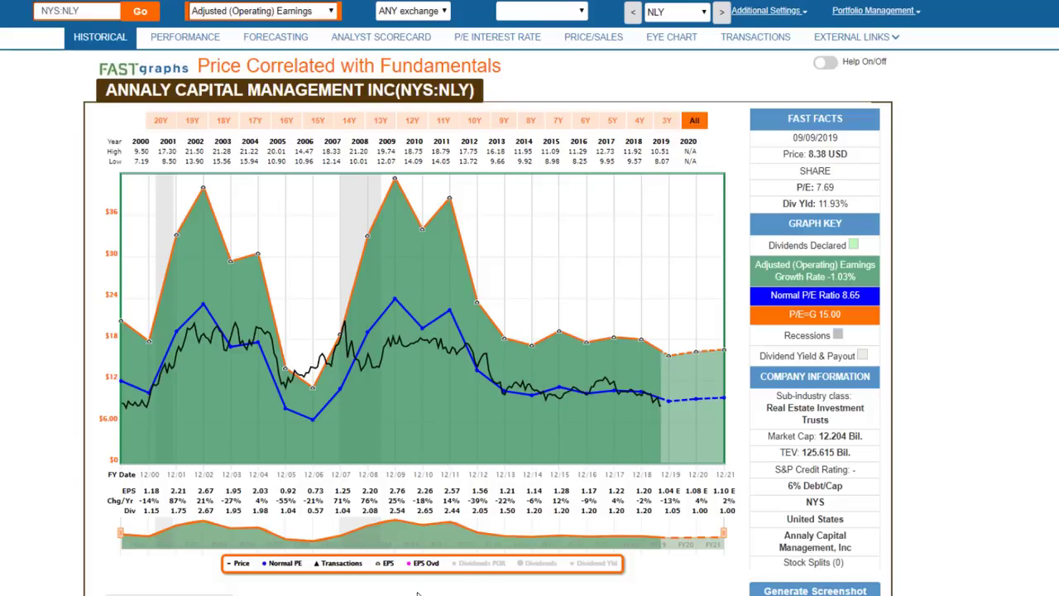
click(483, 564)
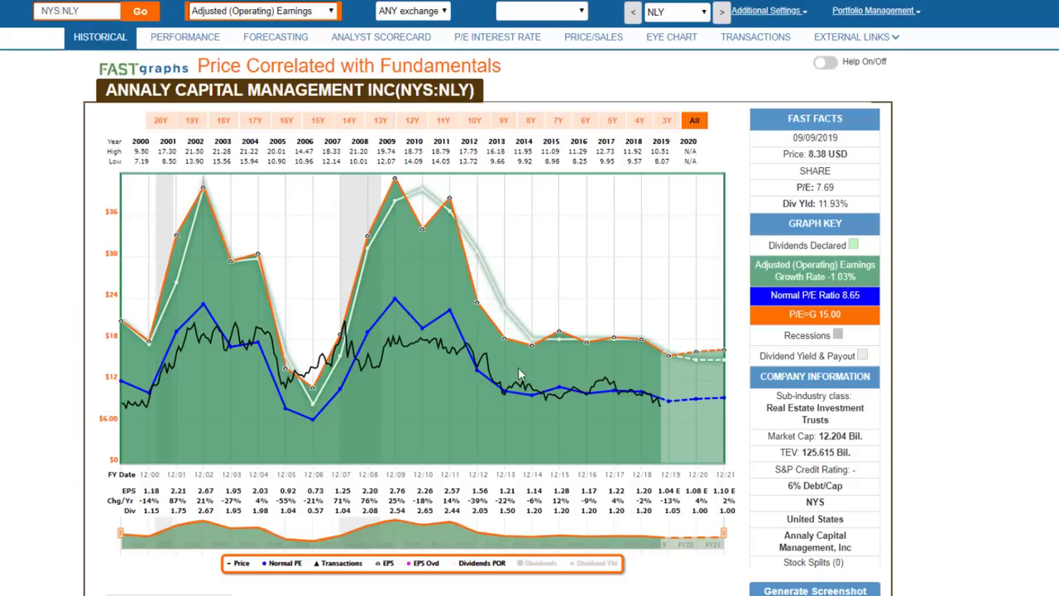
Read the dividend payouts (1.20 per year through 2018) and add the Dividends area to the chart
mouse_move(508, 313)
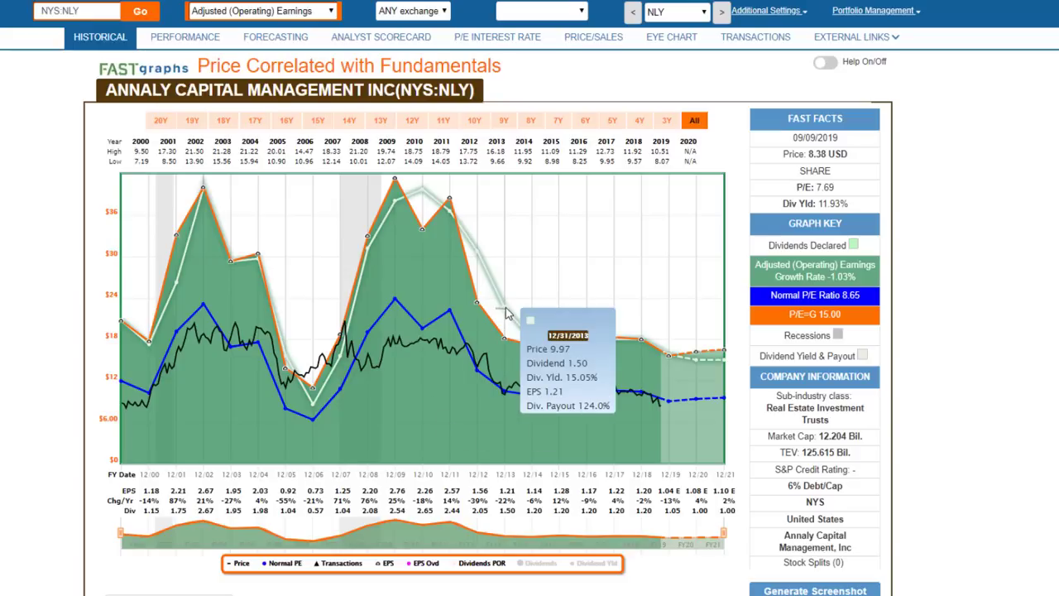
mouse_move(371, 257)
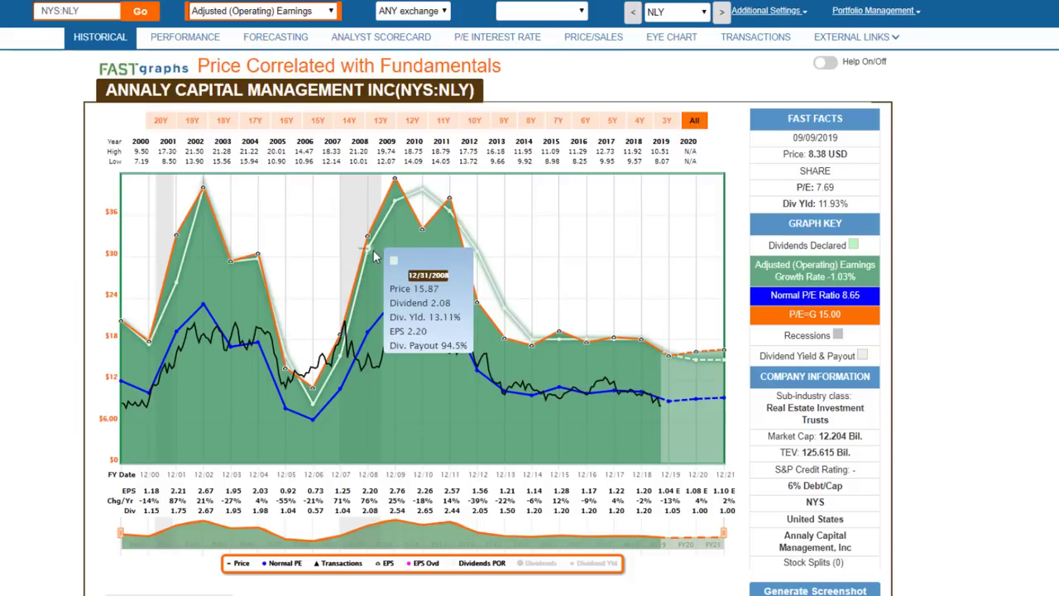
mouse_move(480, 262)
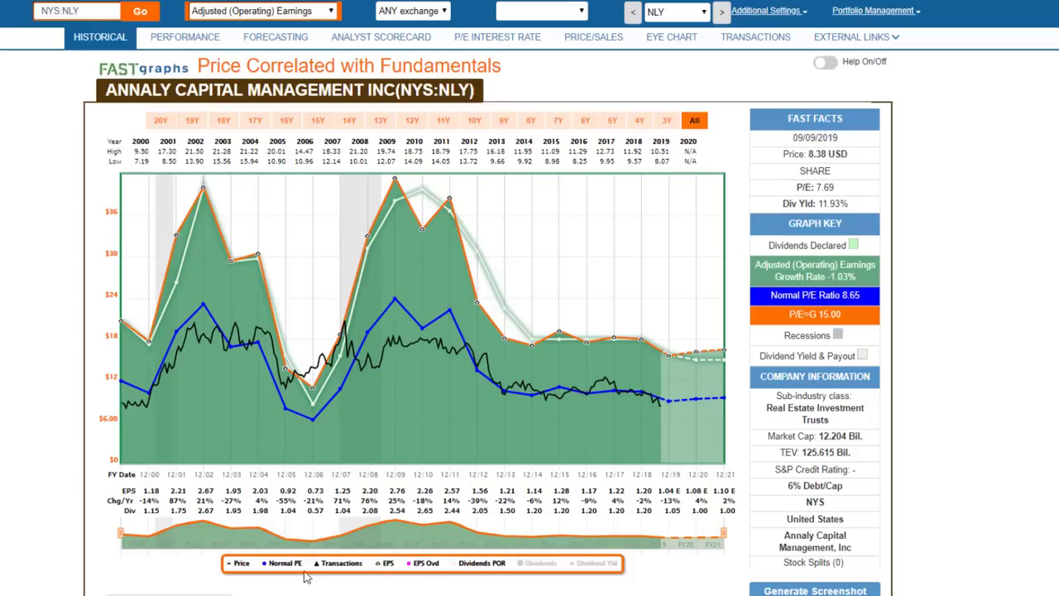
click(531, 566)
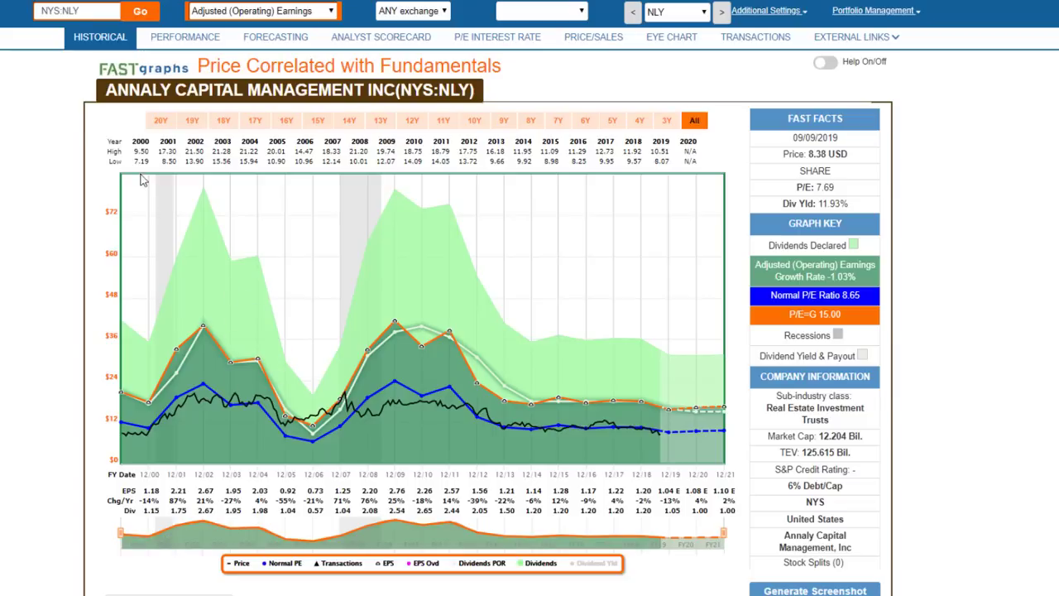
Inspect the light-green Dividends area on Annaly's chart, with the price scale reaching $72
mouse_move(137, 448)
mouse_move(652, 438)
Open Annaly's Performance results and highlight the 12/31/1999 split-adjusted price start date
click(177, 40)
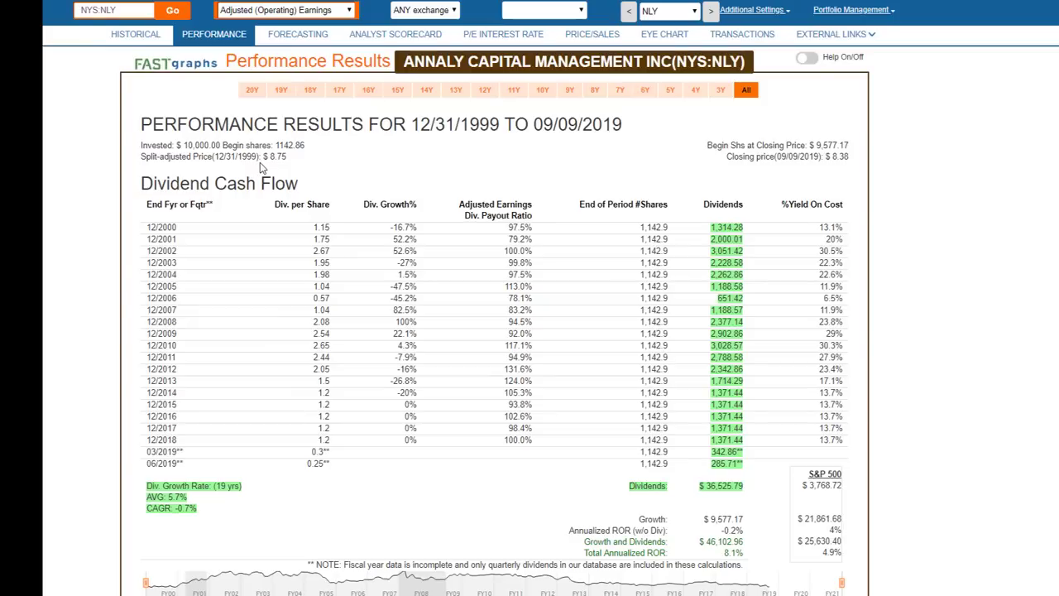
drag(253, 160, 224, 161)
Limit Annaly's chart to 20 years and view performance results for 12/31/2001–09/09/2019
click(131, 35)
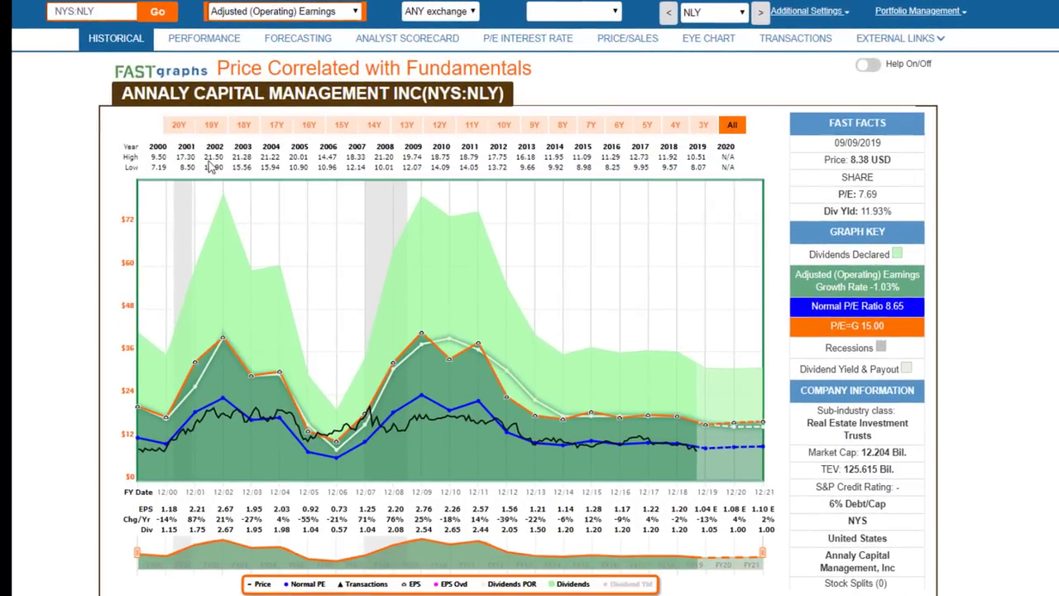
click(178, 128)
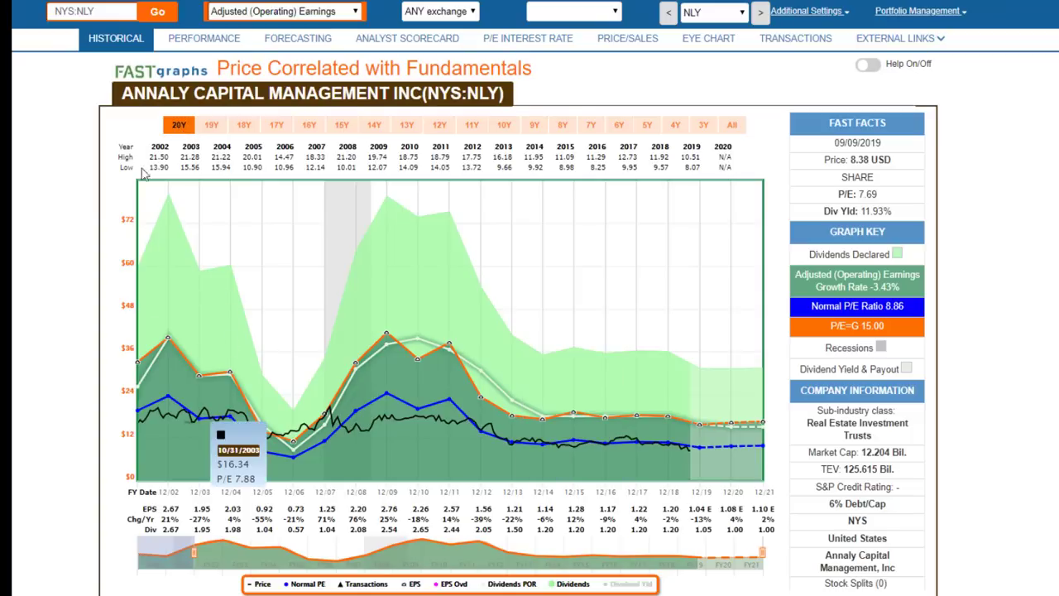
click(202, 38)
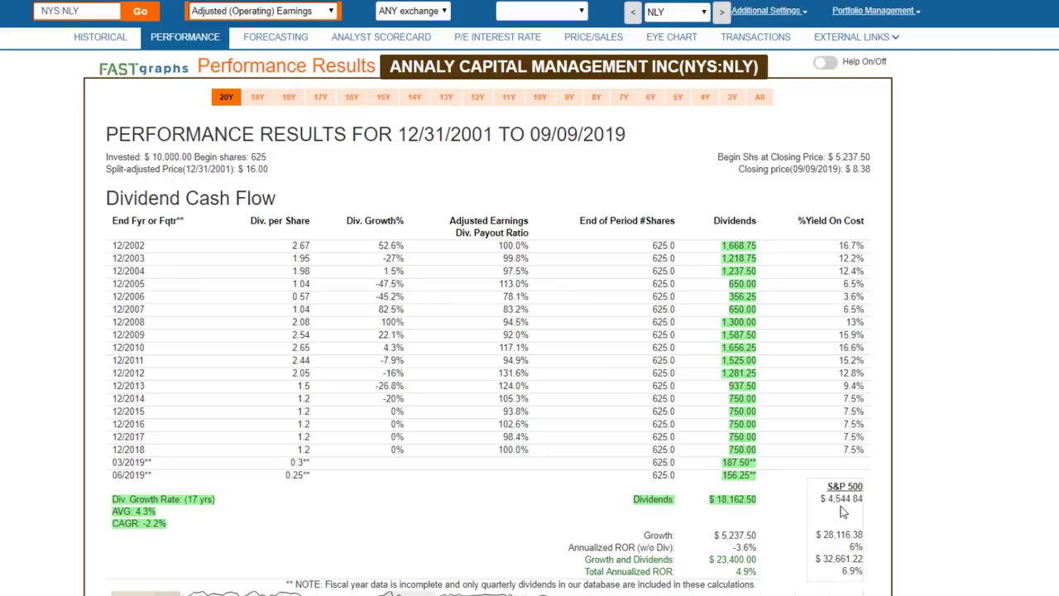
click(383, 99)
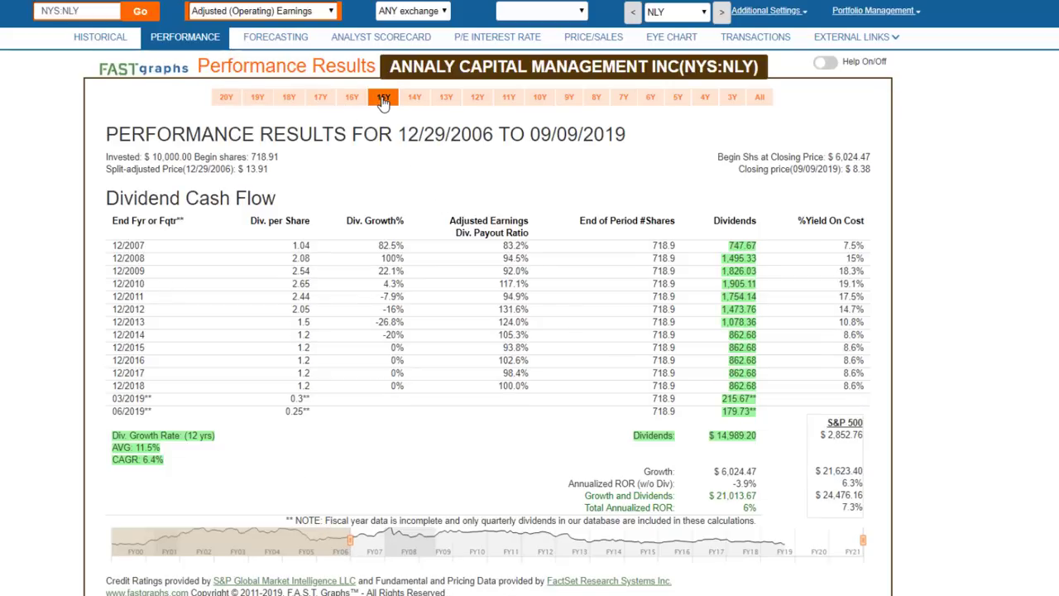
click(224, 98)
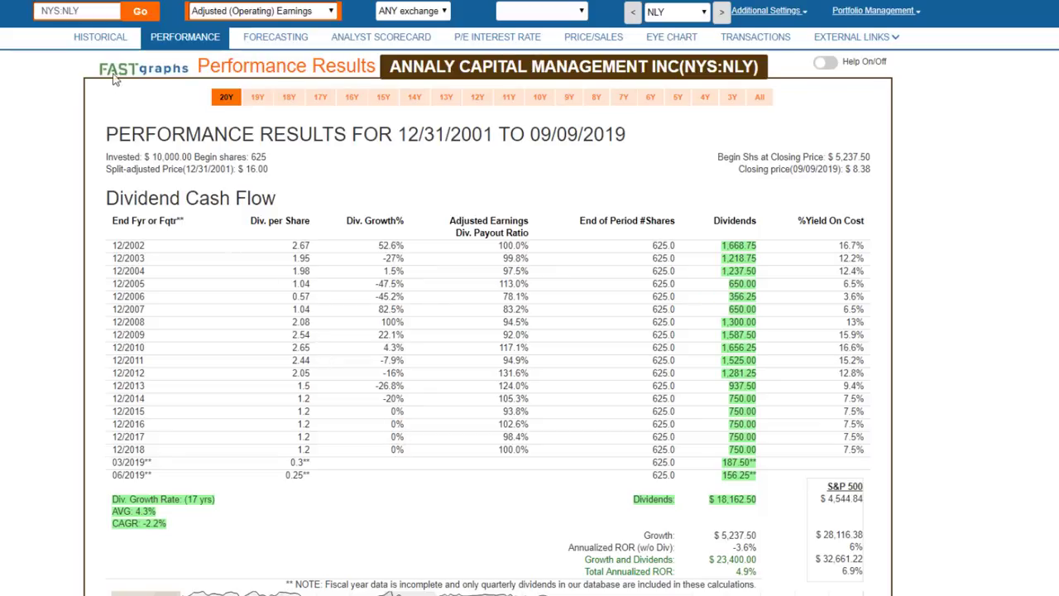
click(101, 40)
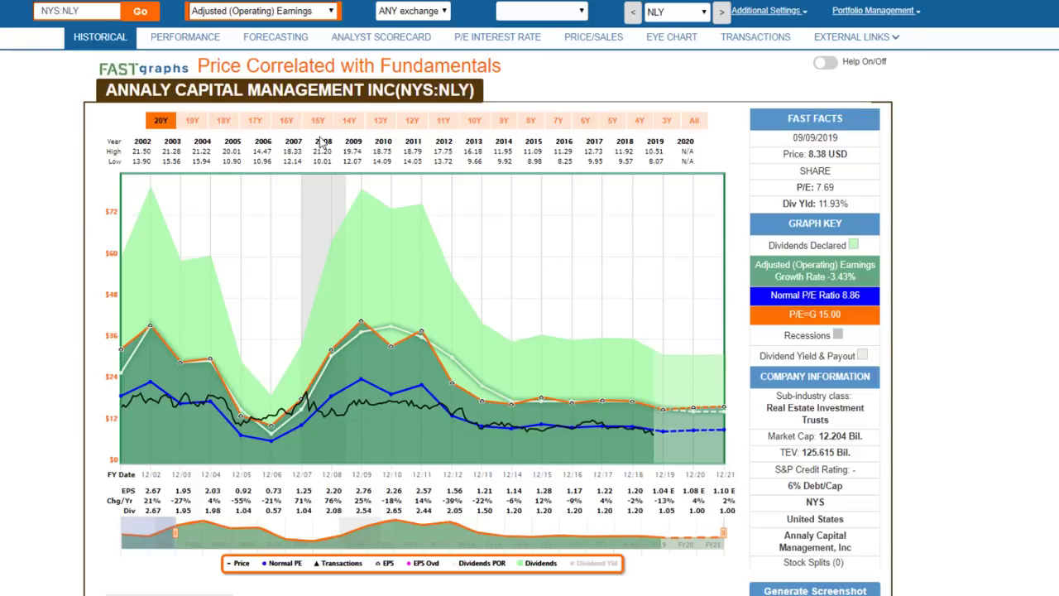
click(173, 42)
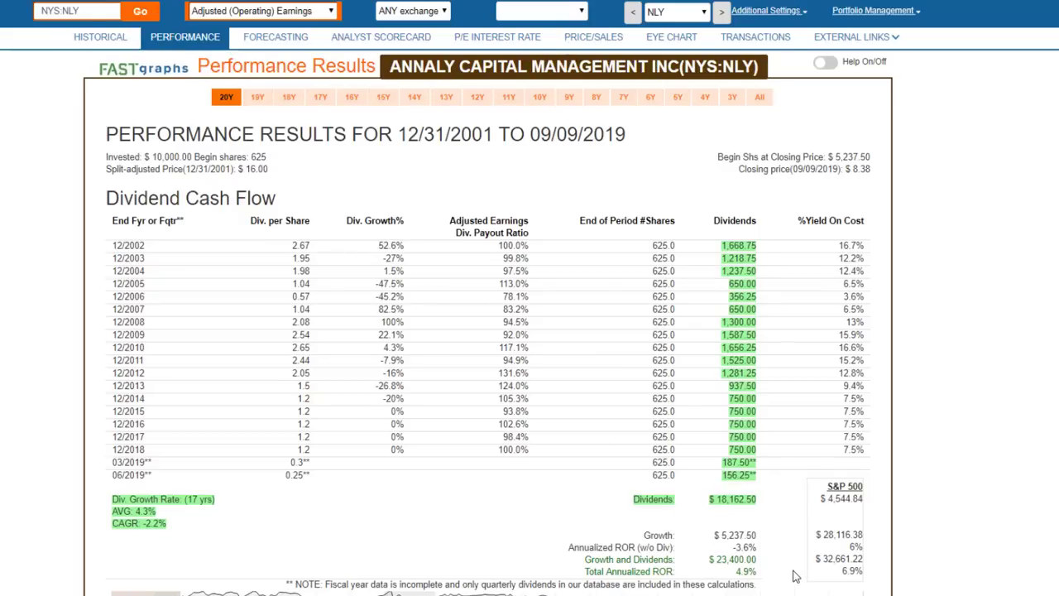
Compare NLY's 15-year and 10-year performance results, then return to the 10-year historical chart
click(384, 100)
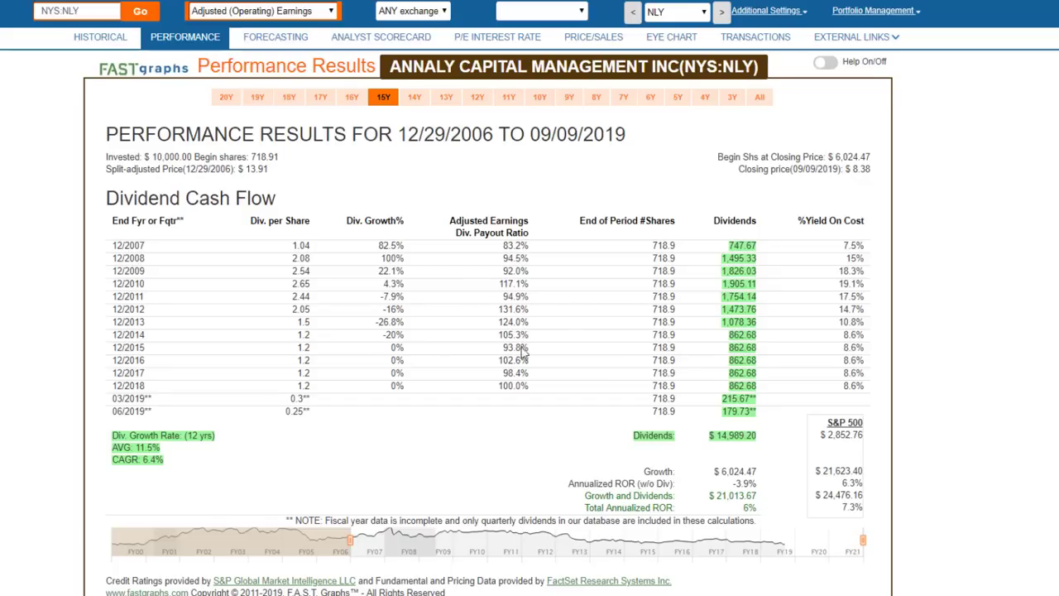
click(539, 99)
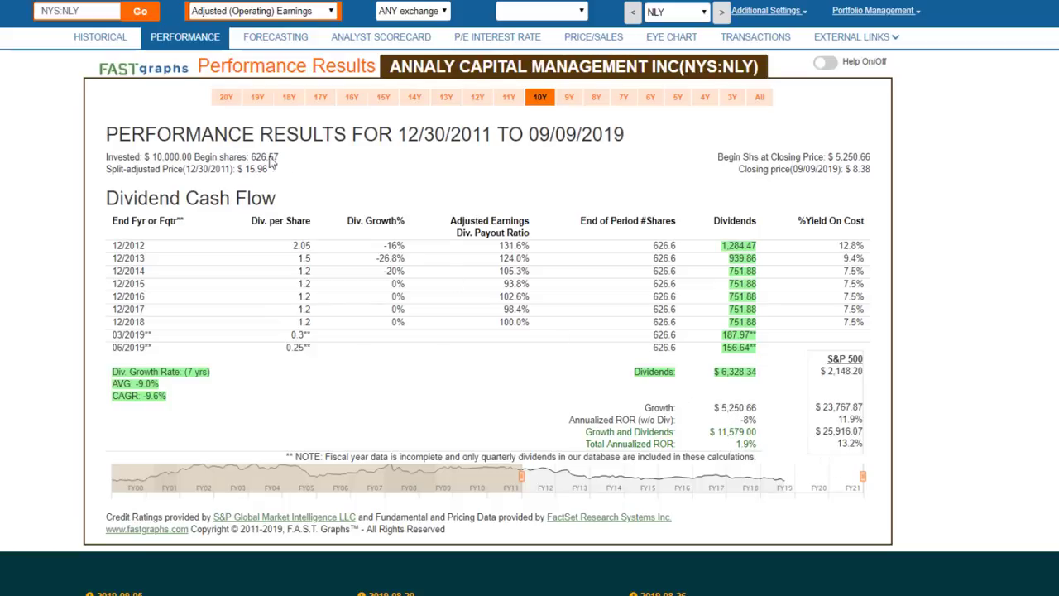
click(100, 37)
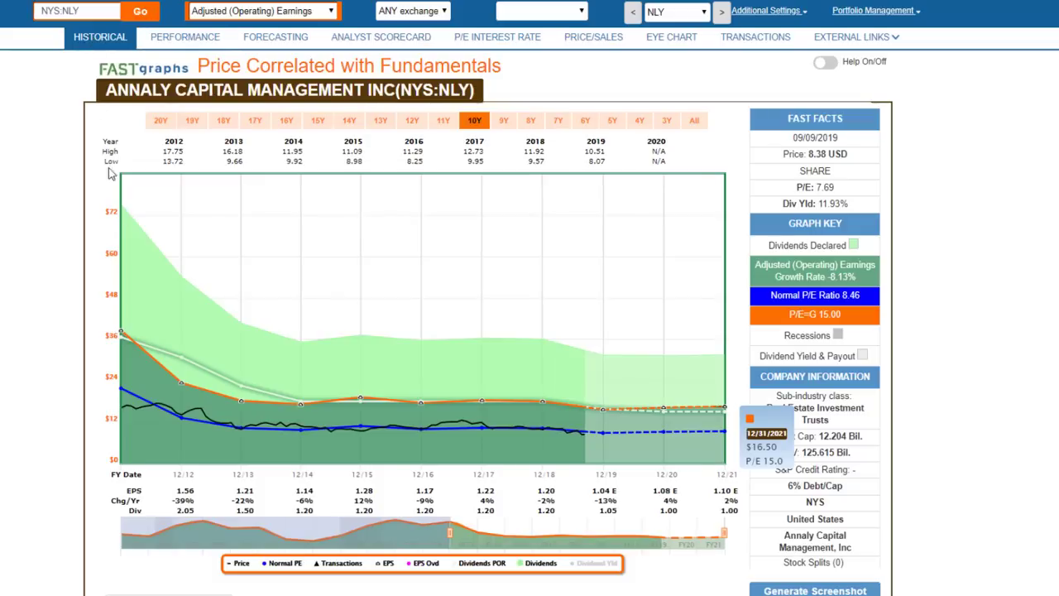
Show all years, narrow the chart to 2000–2002, and view that period's performance results
click(695, 122)
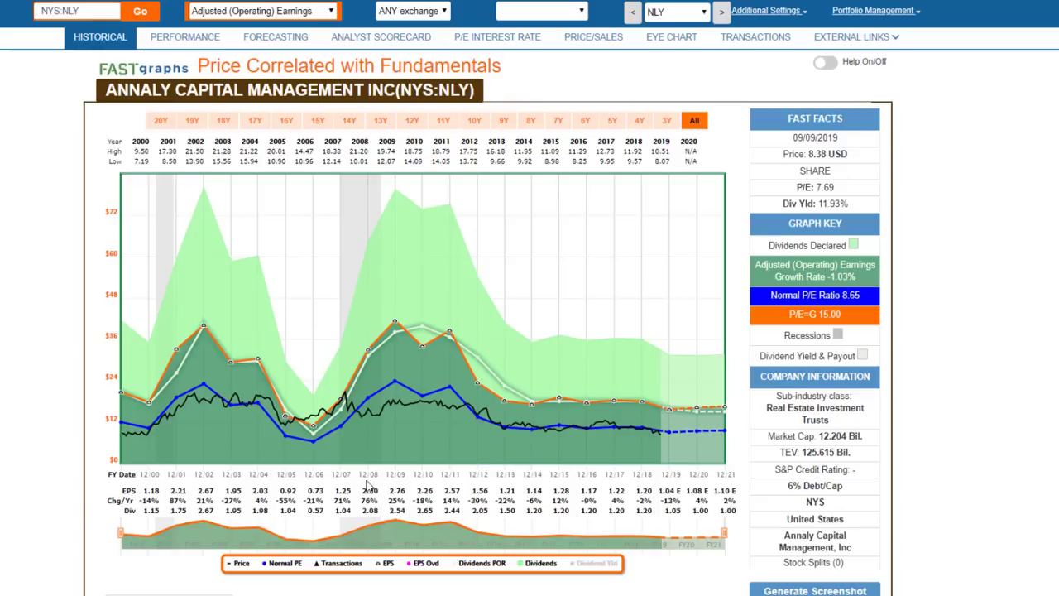
mouse_move(722, 531)
mouse_down()
mouse_move(194, 556)
mouse_move(214, 565)
mouse_up()
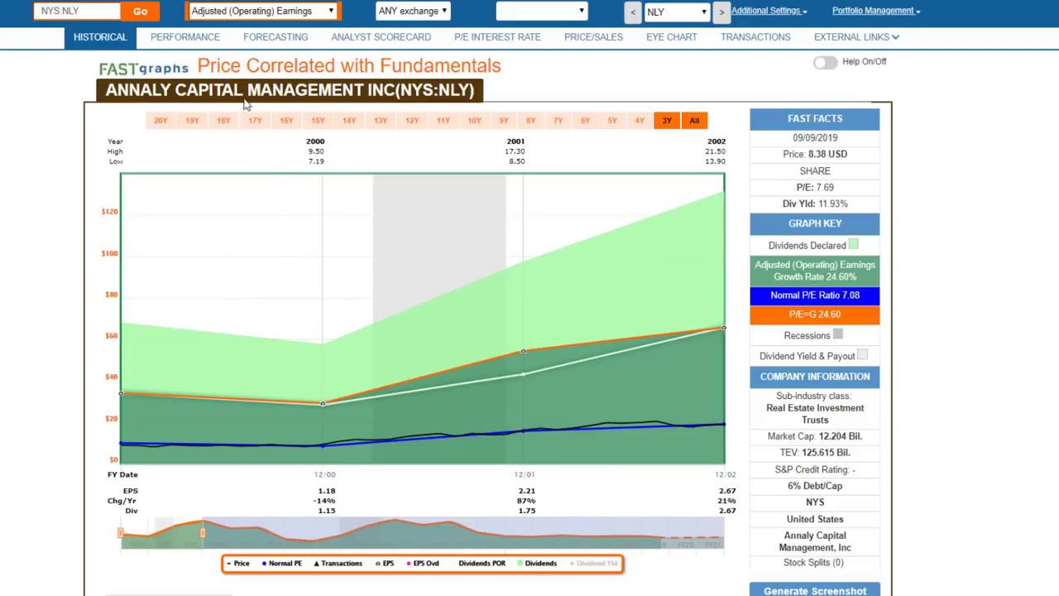
click(185, 37)
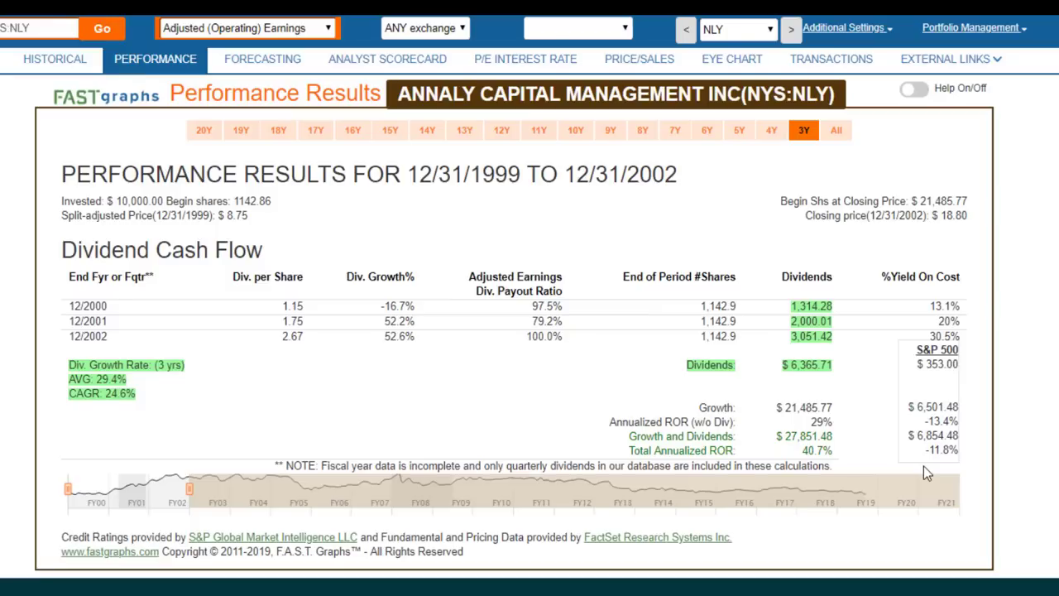
click(66, 61)
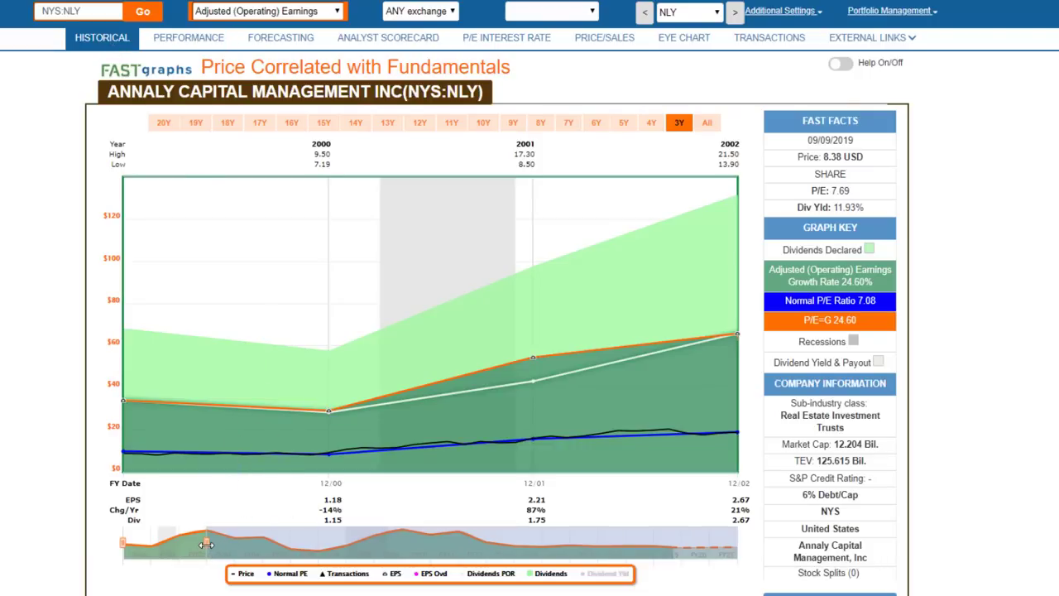
Widen NLY's chart to 2000–2006, check that period's performance, and return to the historical chart
drag(206, 544, 322, 571)
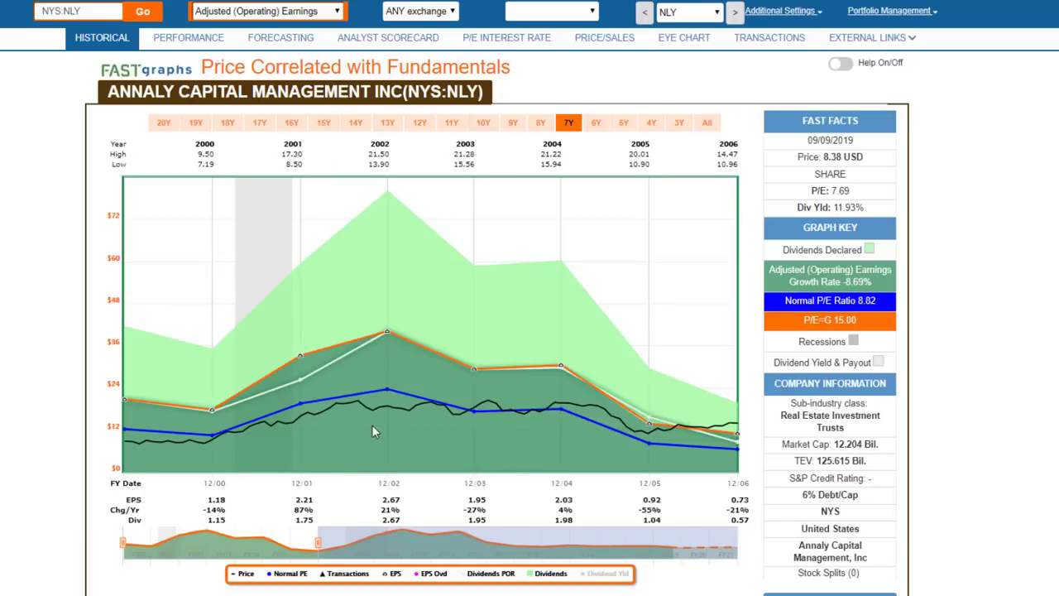
click(189, 38)
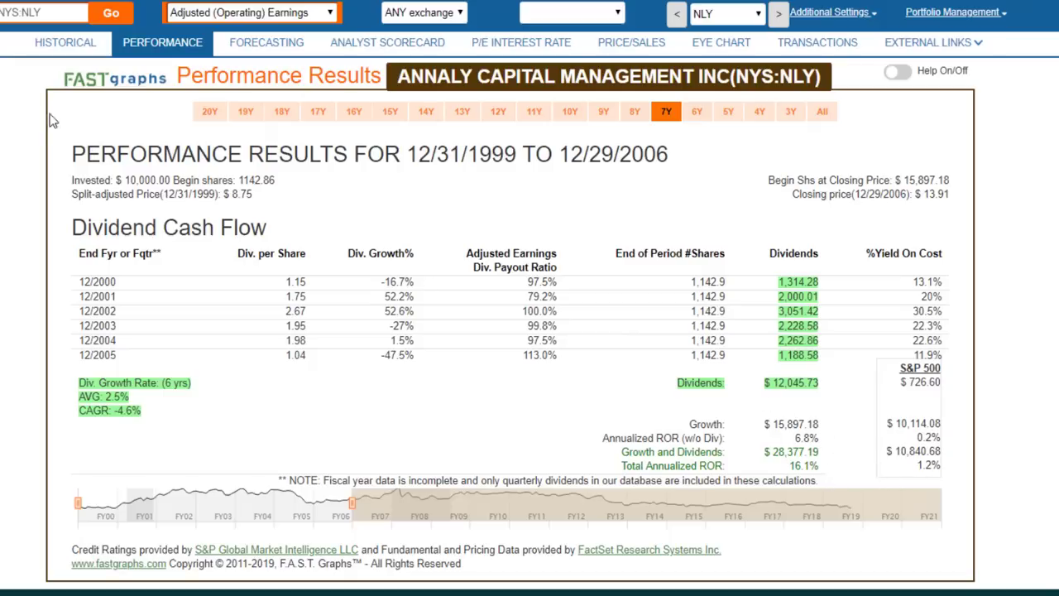
click(31, 46)
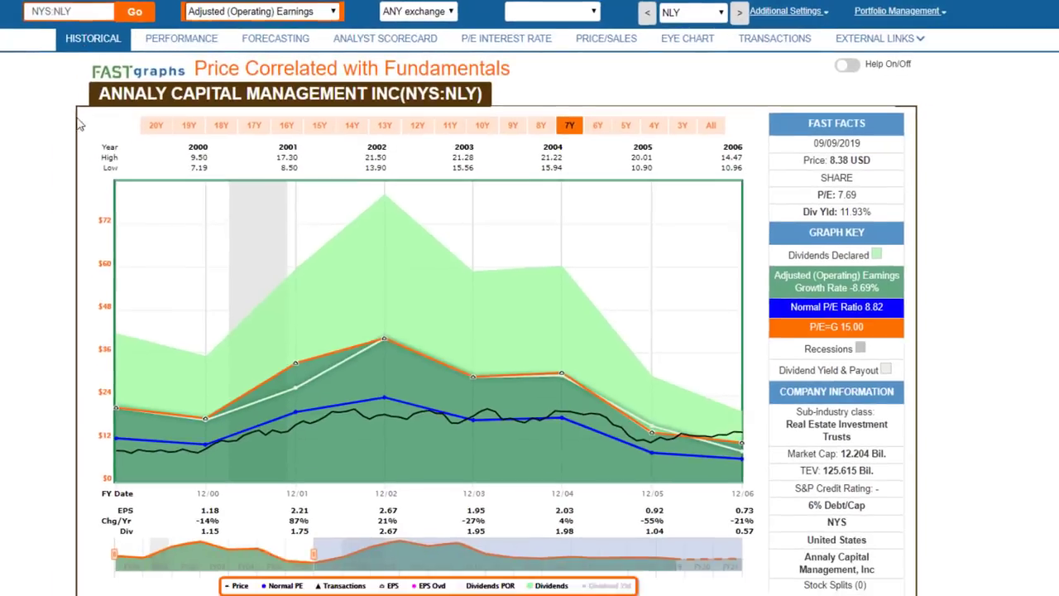
Slide and resize the range window so NLY's chart spans 2003–2007 (growth -14.08%, P/E 11.38)
drag(202, 536, 267, 536)
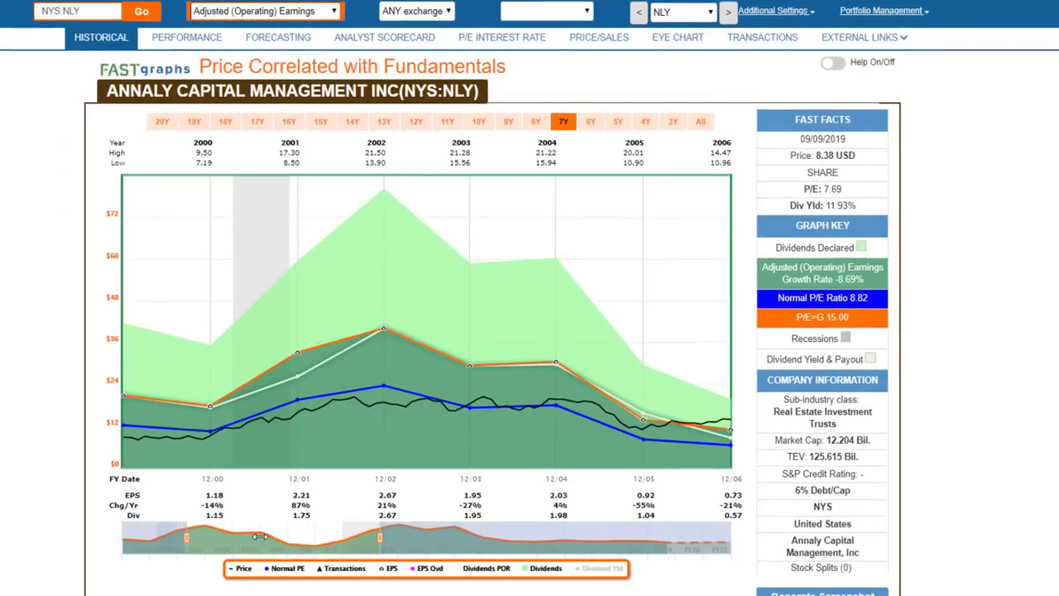
drag(365, 545, 388, 546)
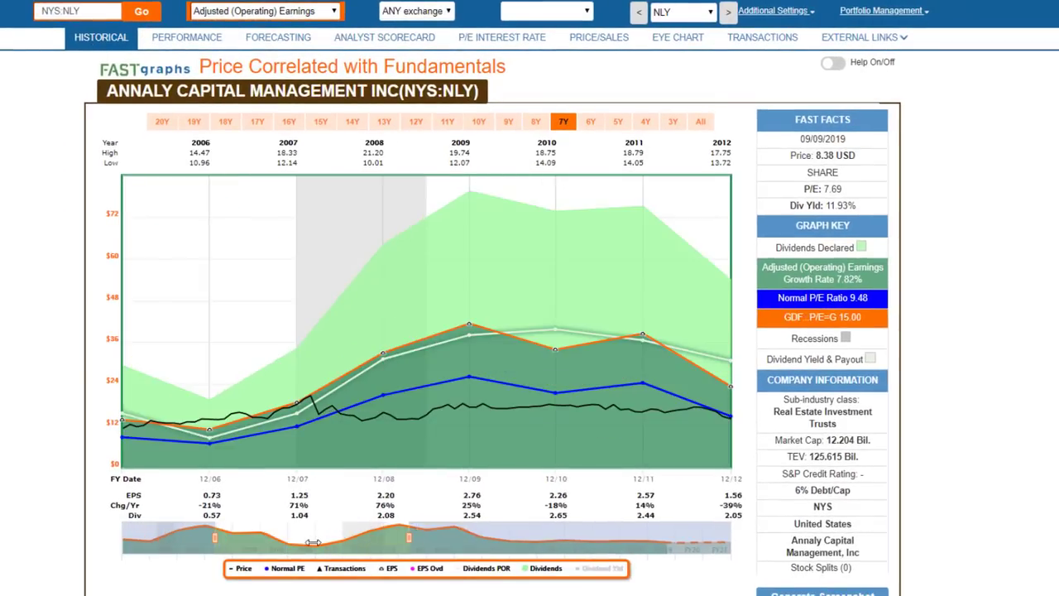
drag(306, 542, 305, 543)
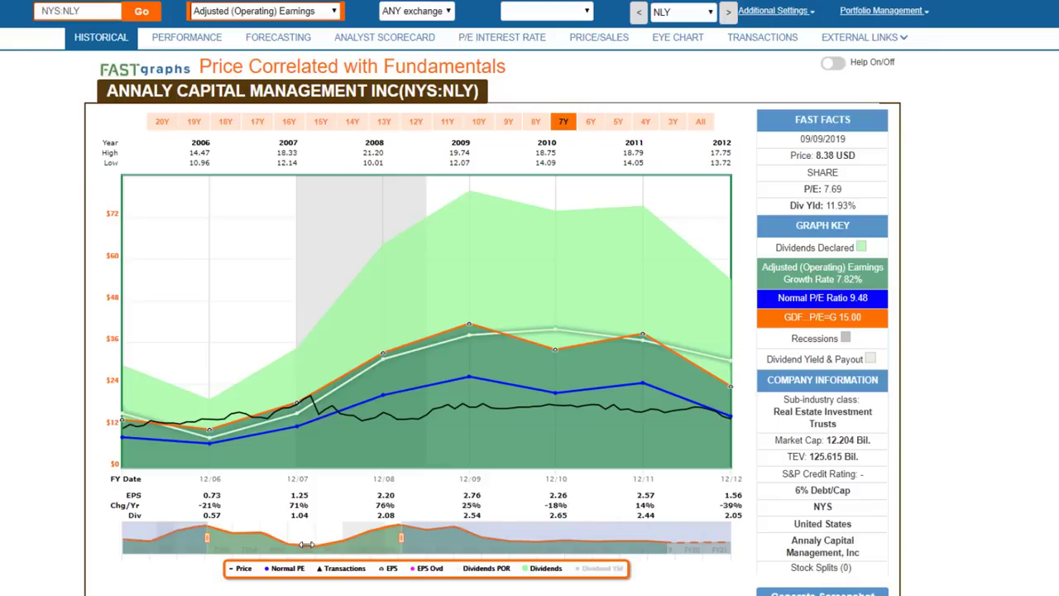
drag(394, 537, 337, 553)
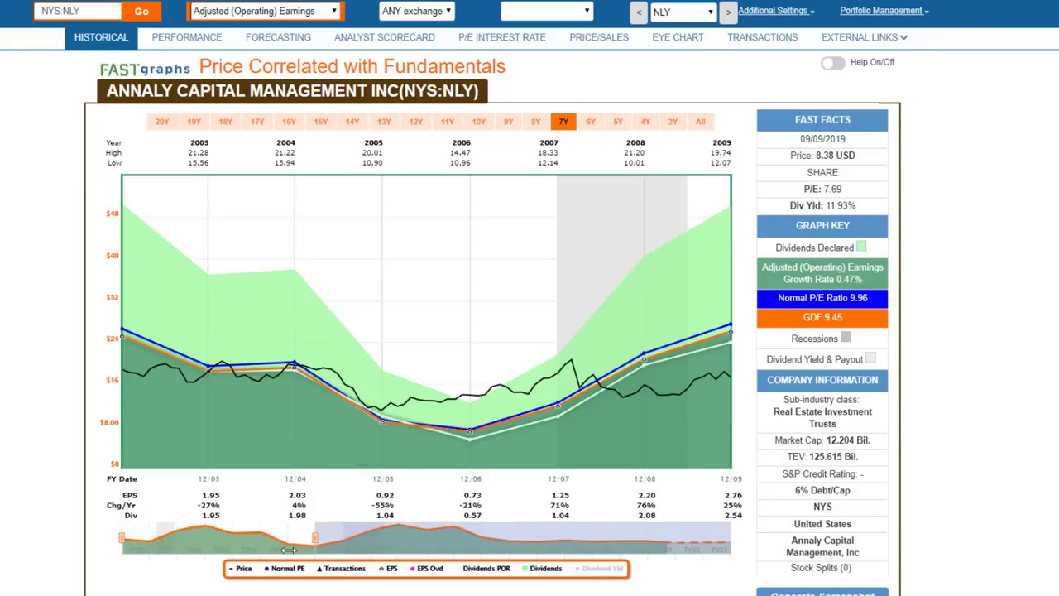
drag(122, 538, 205, 538)
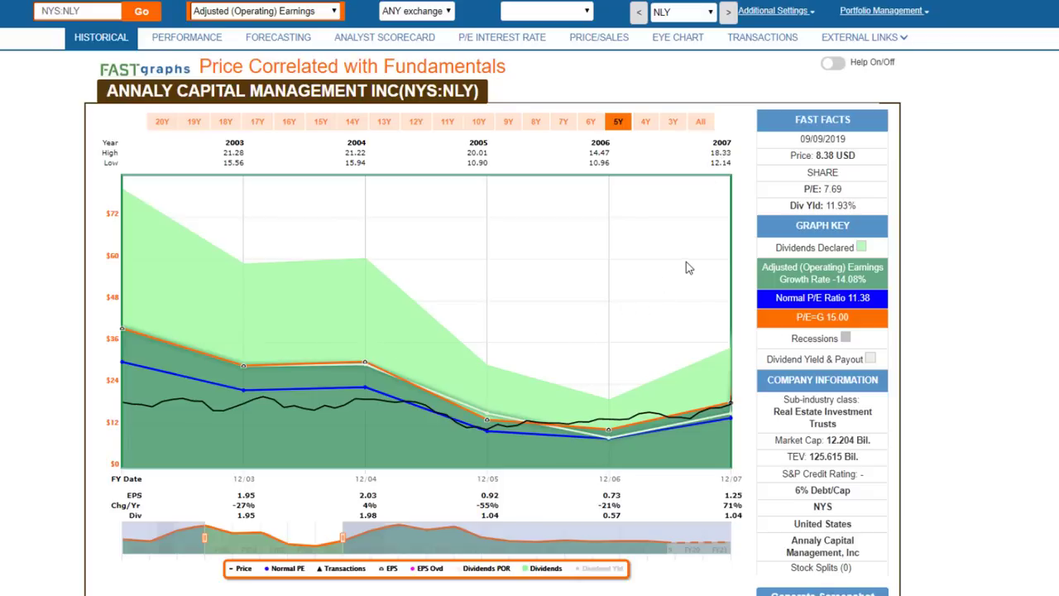
Switch to the PERFORMANCE view for NLY's charted period
click(189, 41)
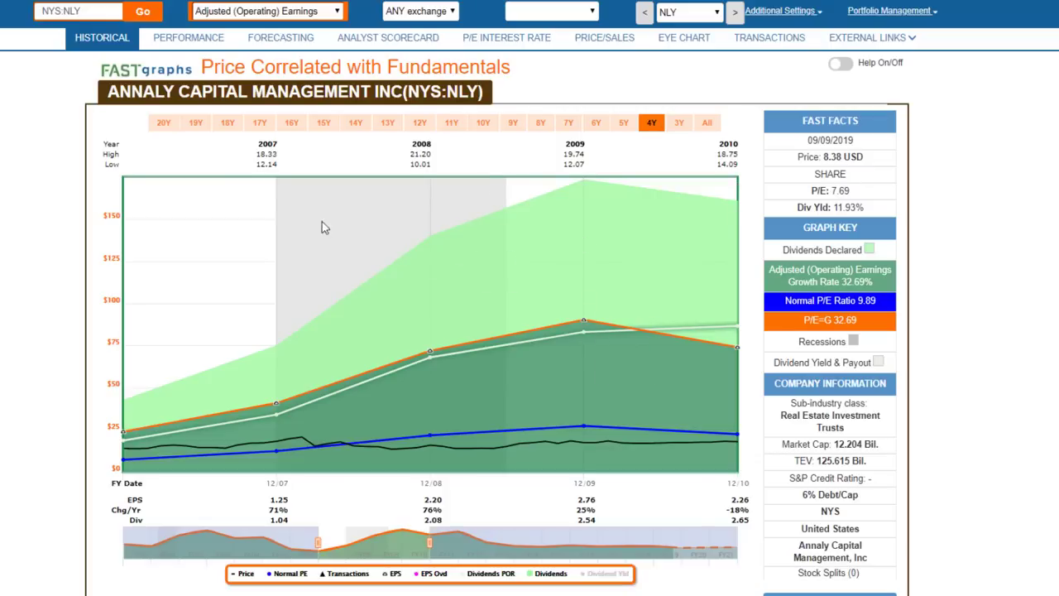
Show 12/29/2006–12/31/2010 performance results: $5,974.14 dividends, 17.1% annualized return versus -1.7% S&P 500
click(186, 41)
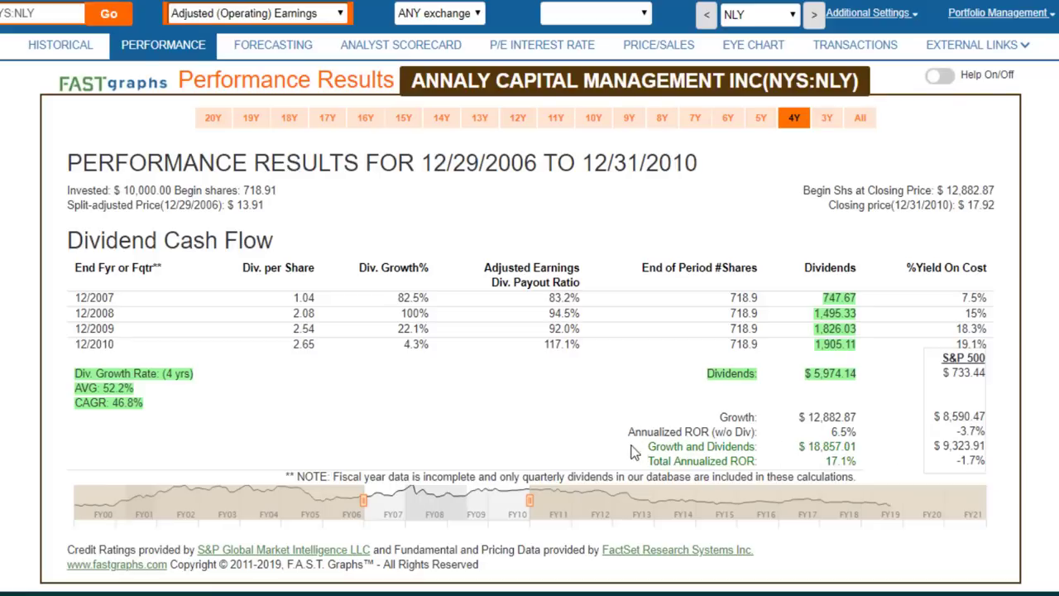
Extend NLY's chart range to recent years, check performance results, then show the full 2000–2021 history
click(66, 49)
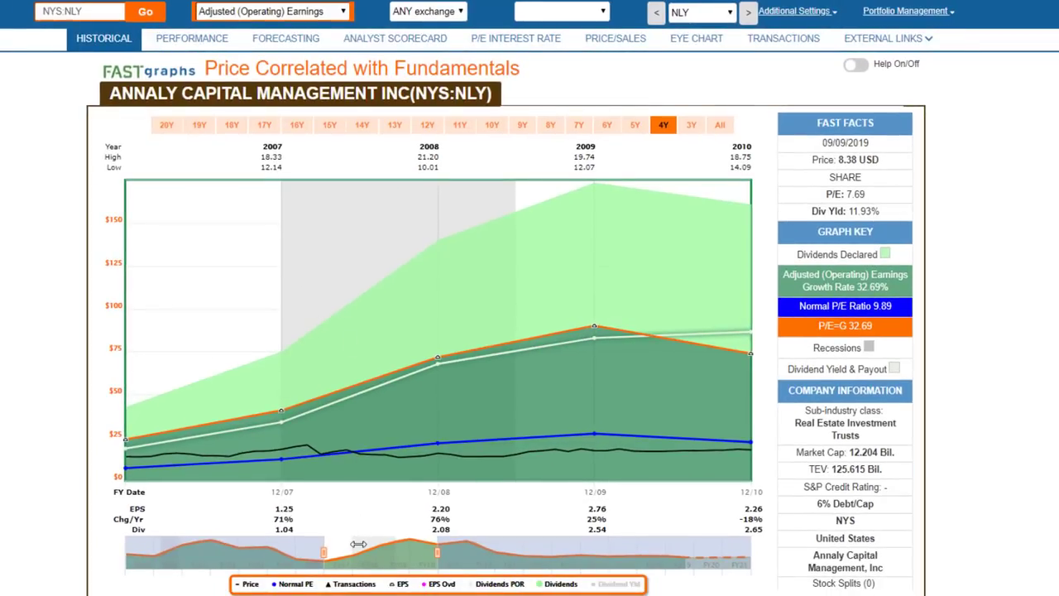
drag(360, 547, 473, 544)
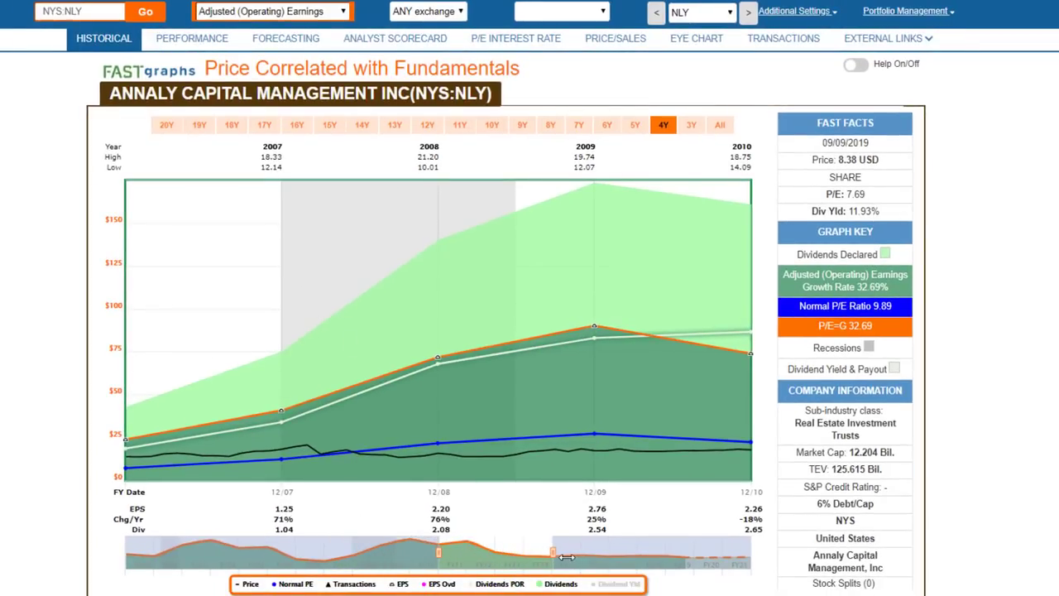
drag(554, 552, 751, 552)
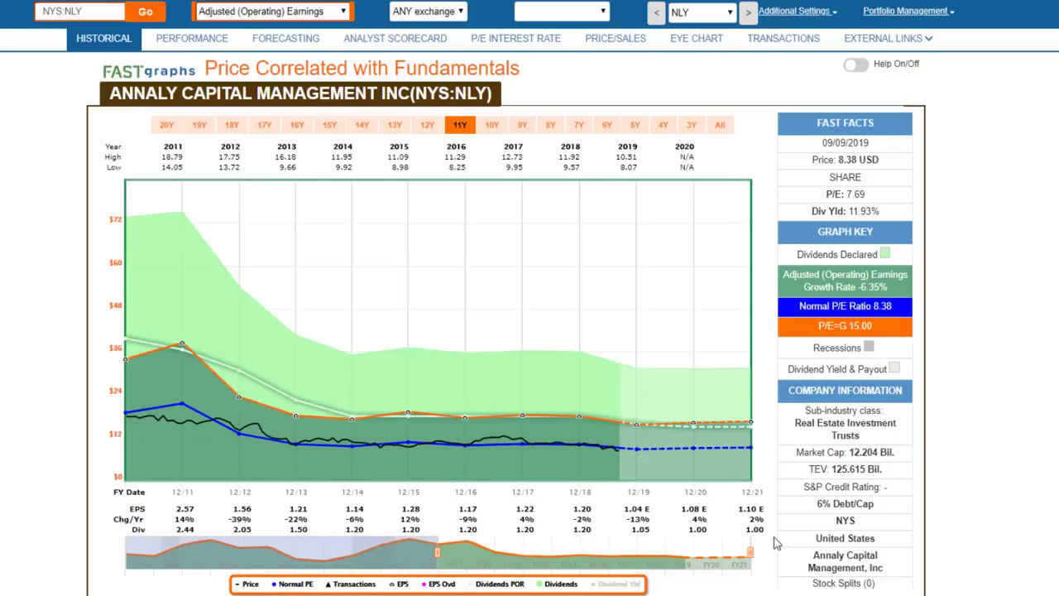
click(192, 38)
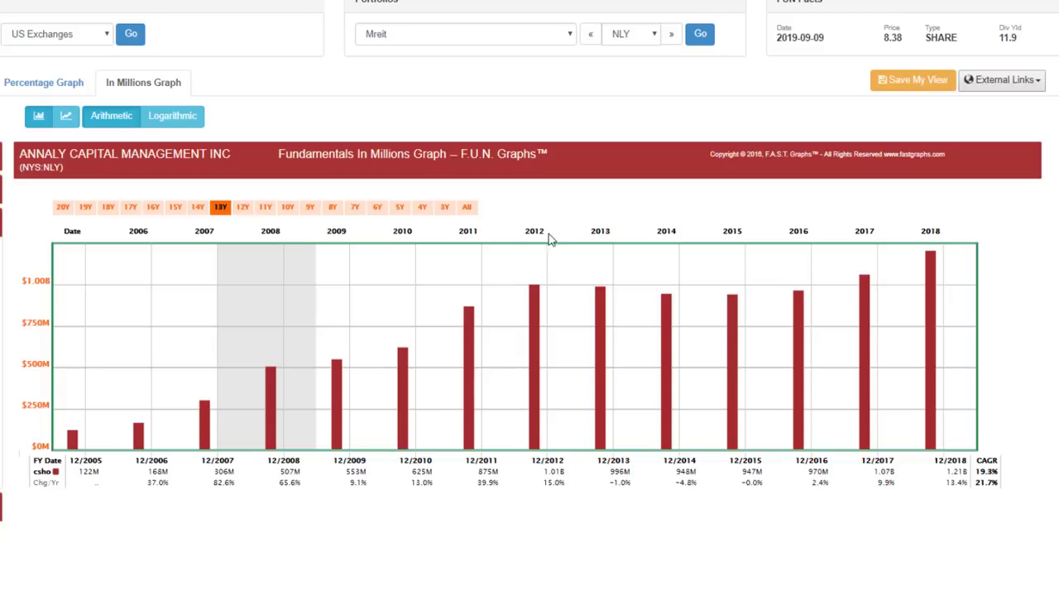
click(467, 207)
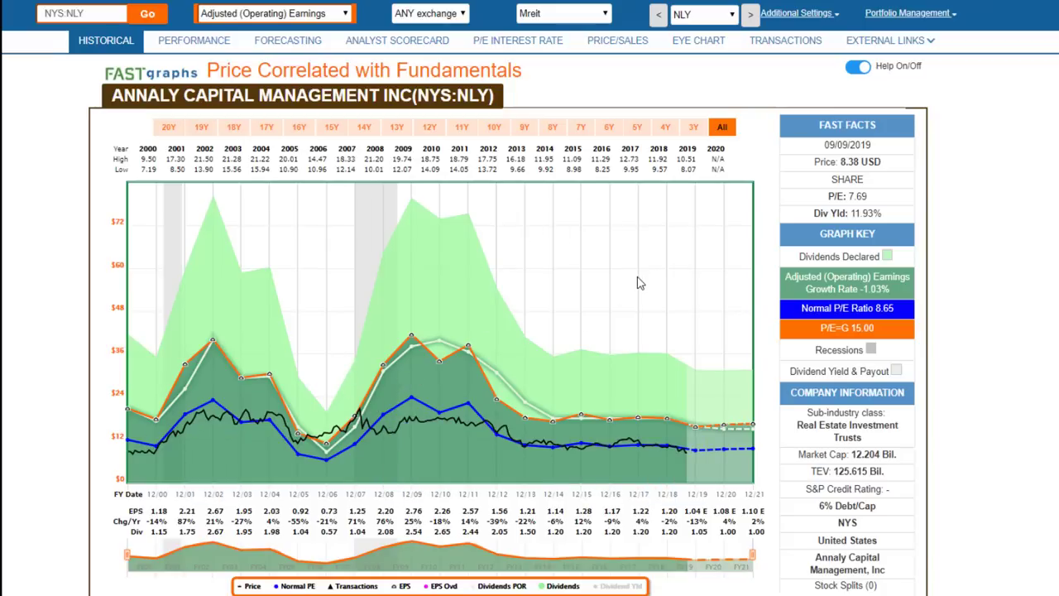
click(623, 41)
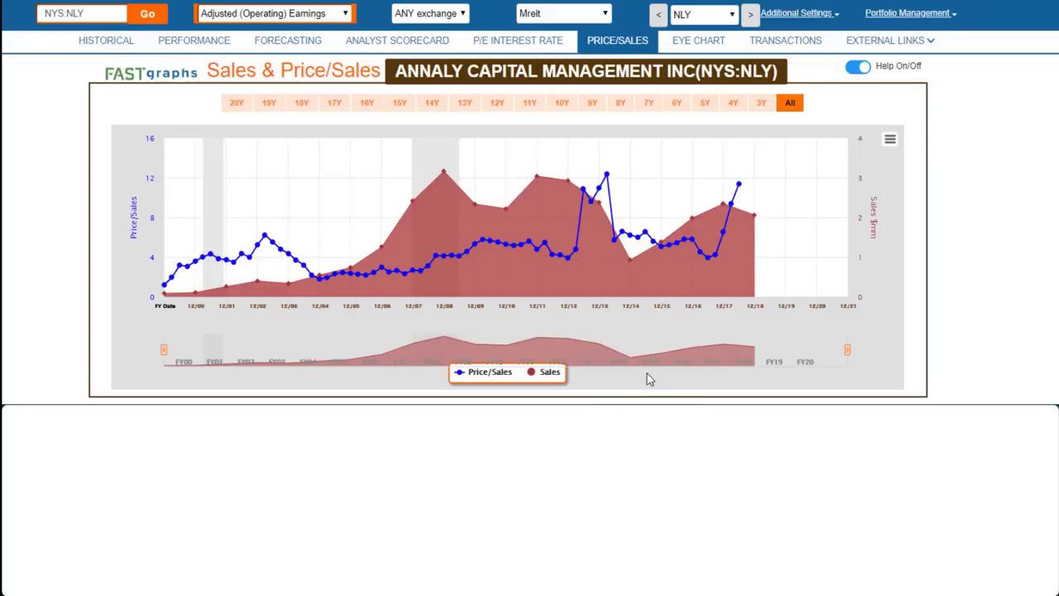
click(474, 374)
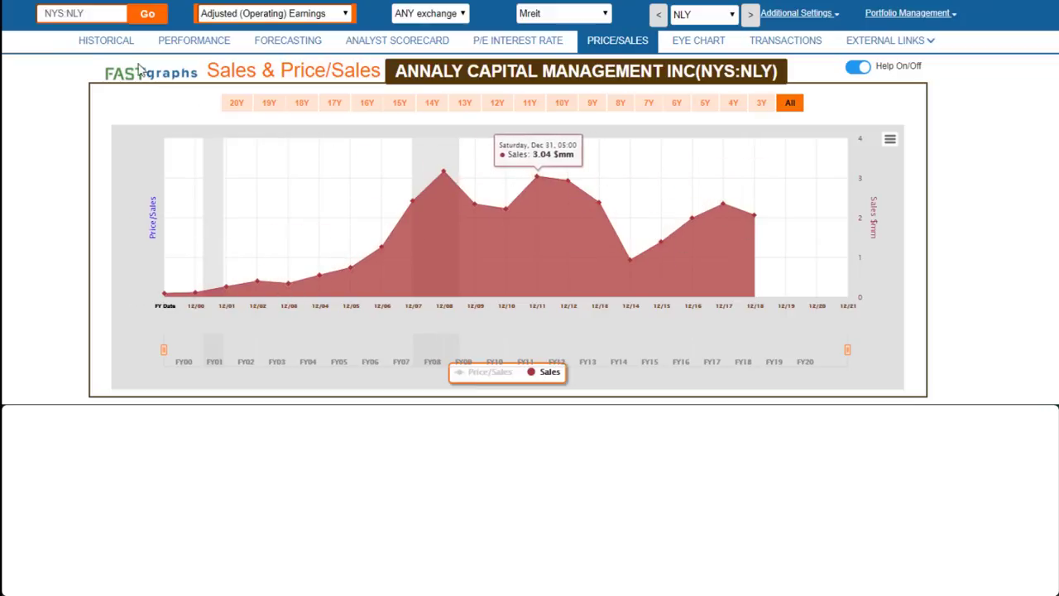
click(106, 40)
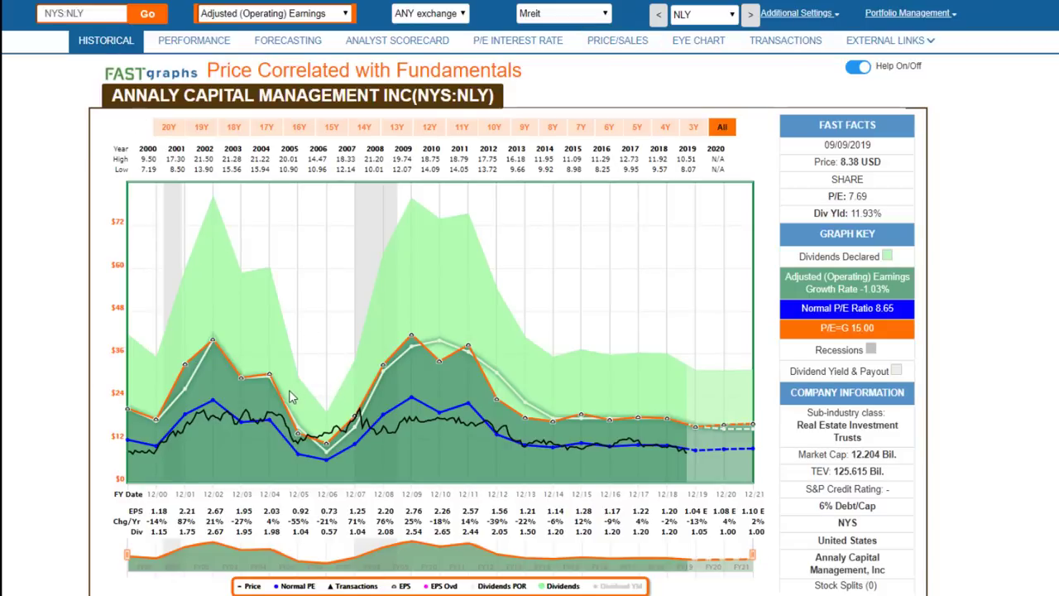
mouse_move(207, 419)
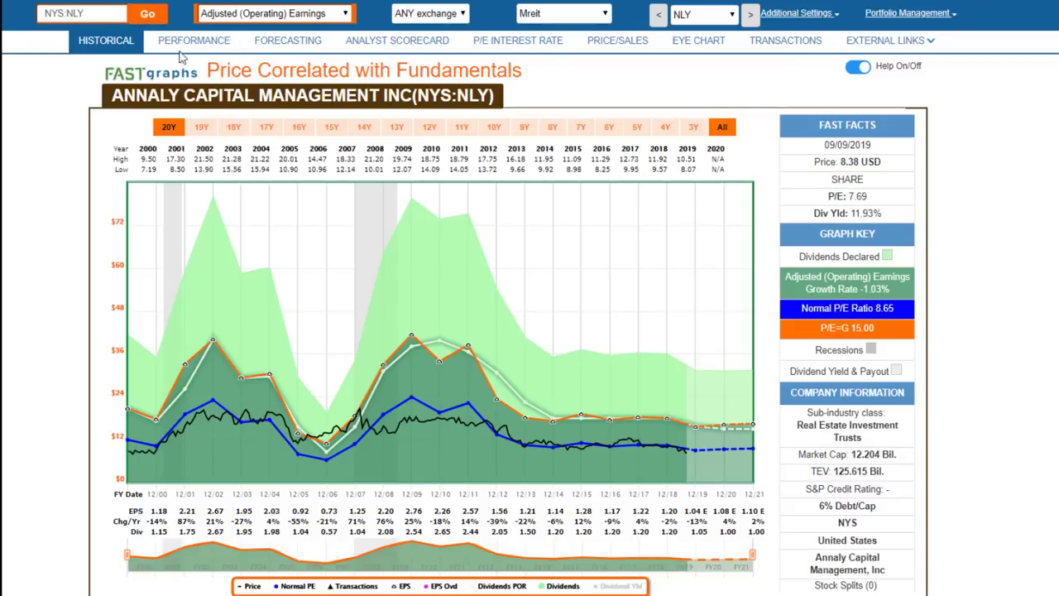
click(205, 43)
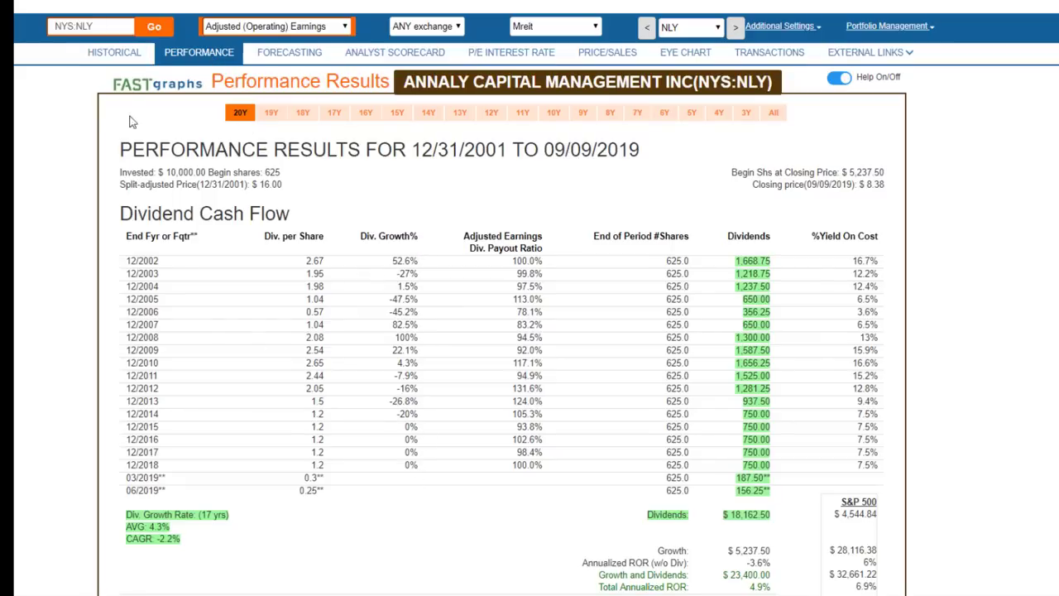
Return to NLY's all-years historical chart and apply the Additional Settings
click(114, 52)
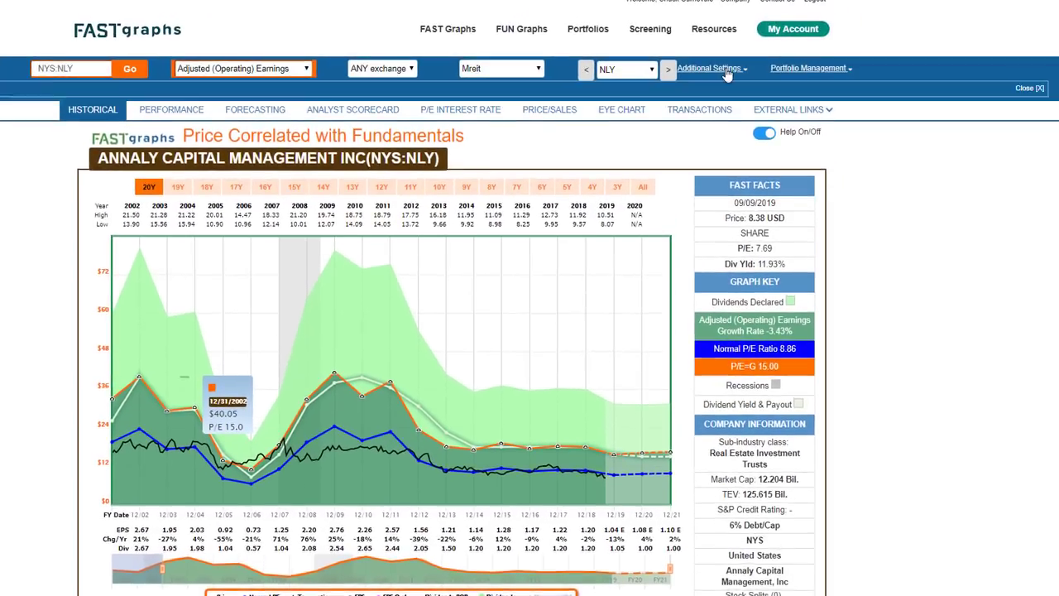
click(720, 69)
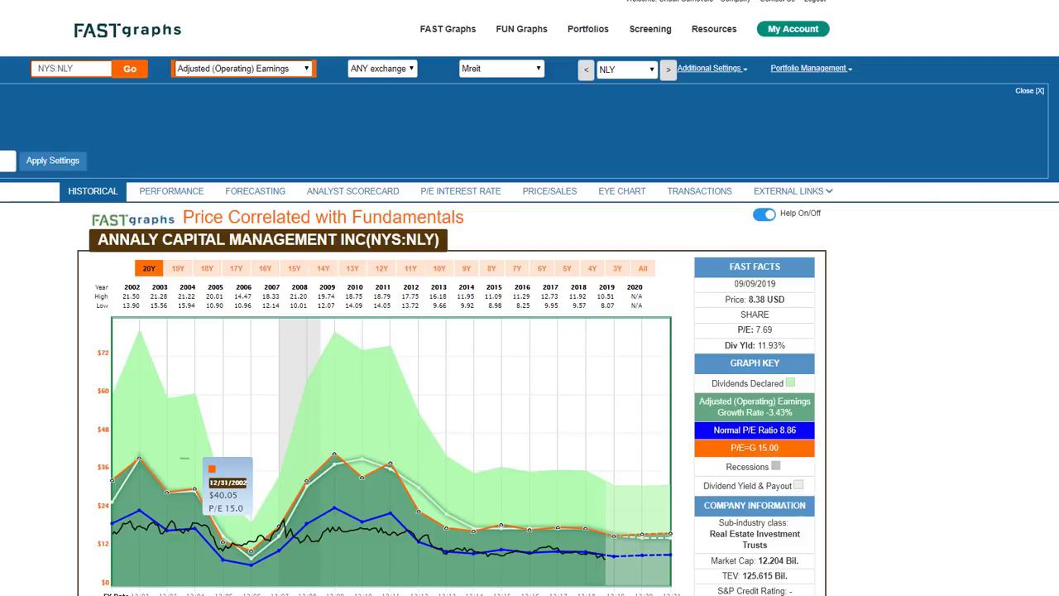
click(52, 162)
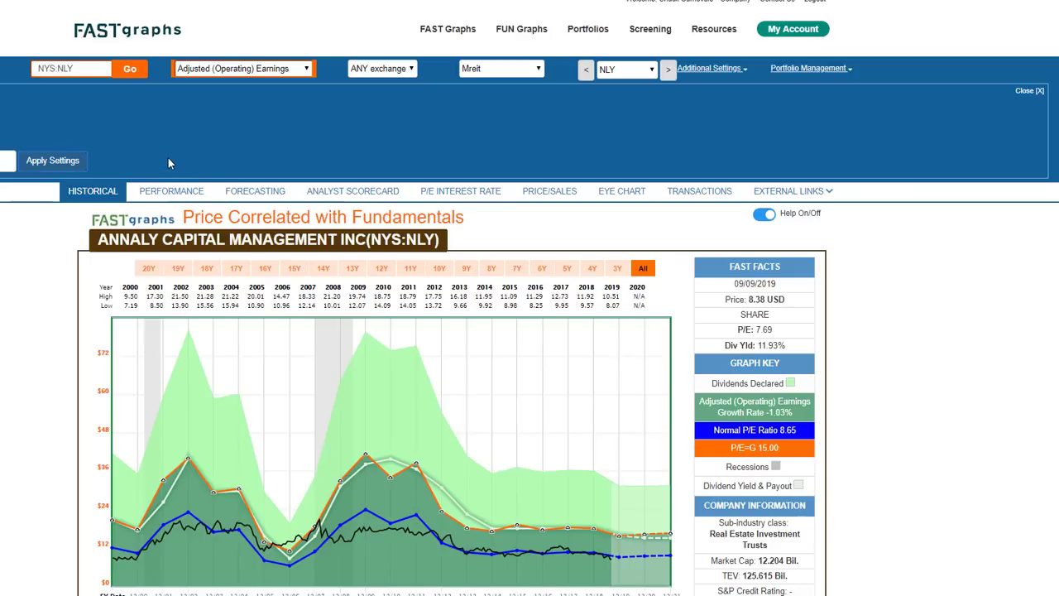
Open NLY's performance results and scroll through the dividend cash flow table
click(172, 191)
scroll(492, 176, down, 3)
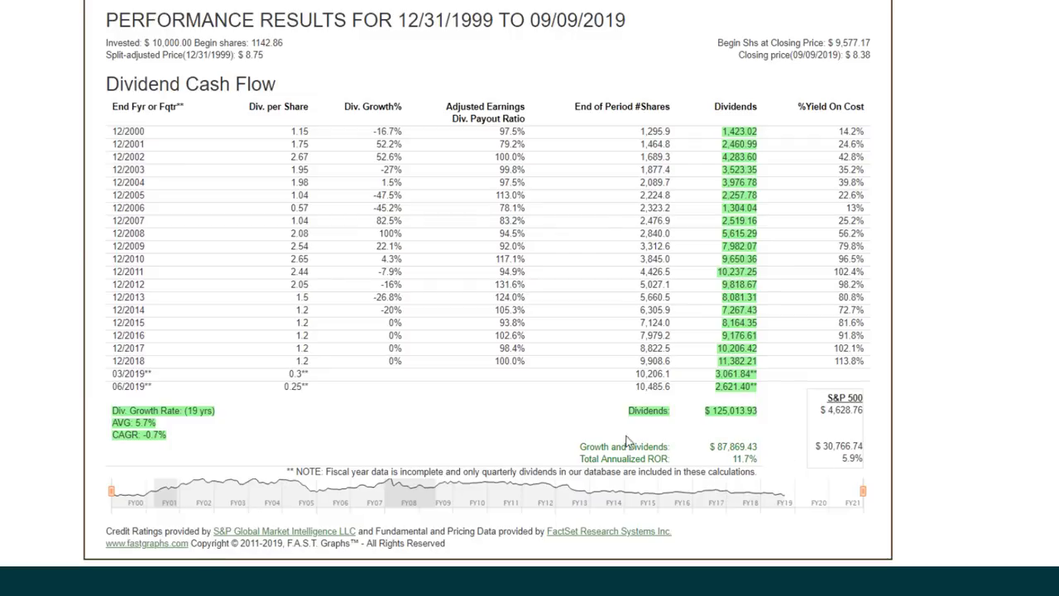
scroll(251, 223, up, 3)
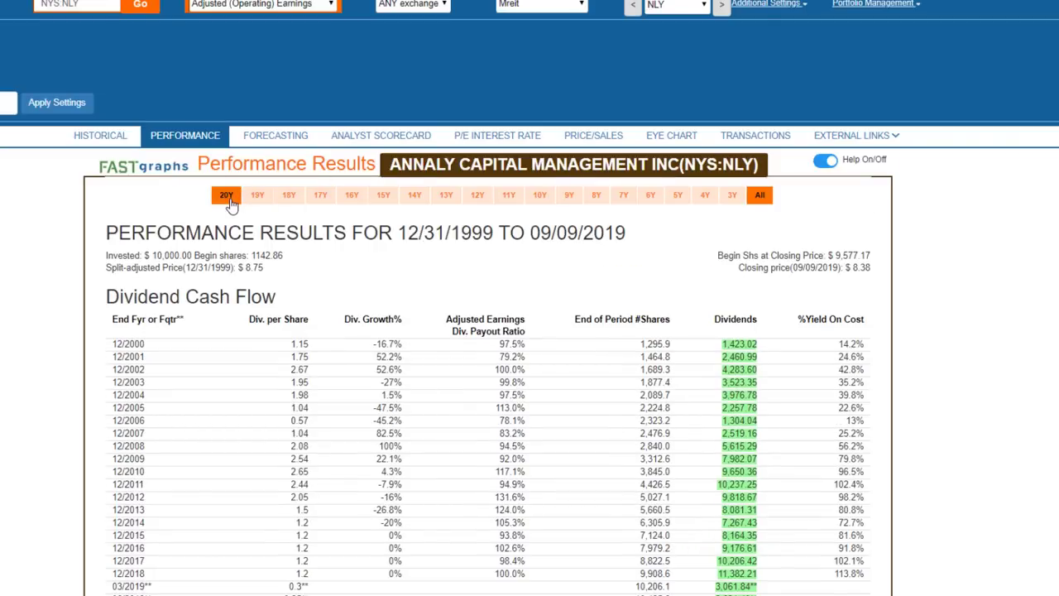
Limit results to 20 years, review them, then show the 15-year period 12/29/2006–09/09/2019
click(229, 198)
scroll(361, 273, down, 1)
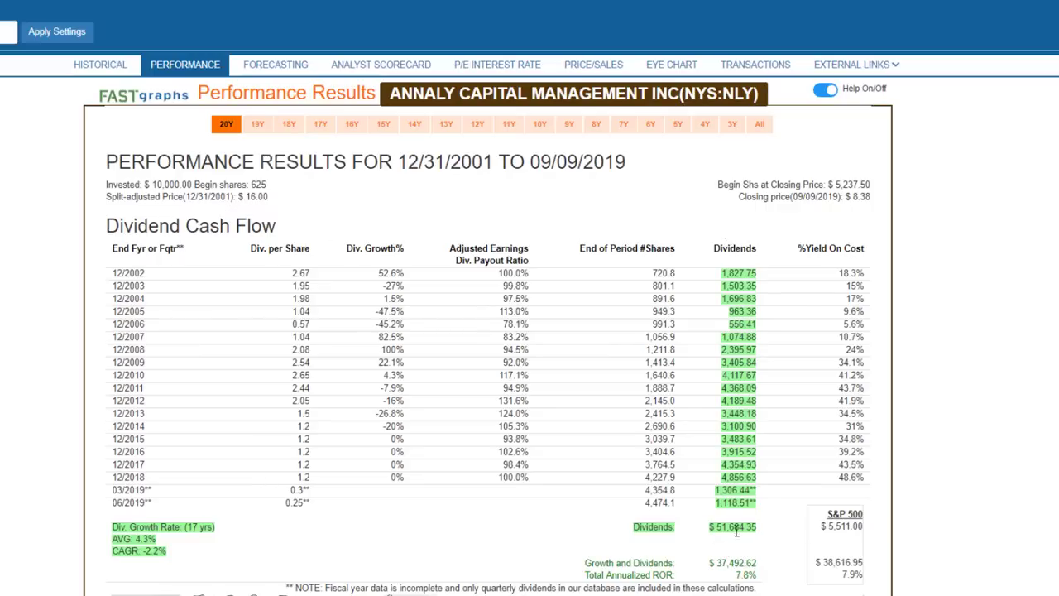
scroll(782, 536, down, 1)
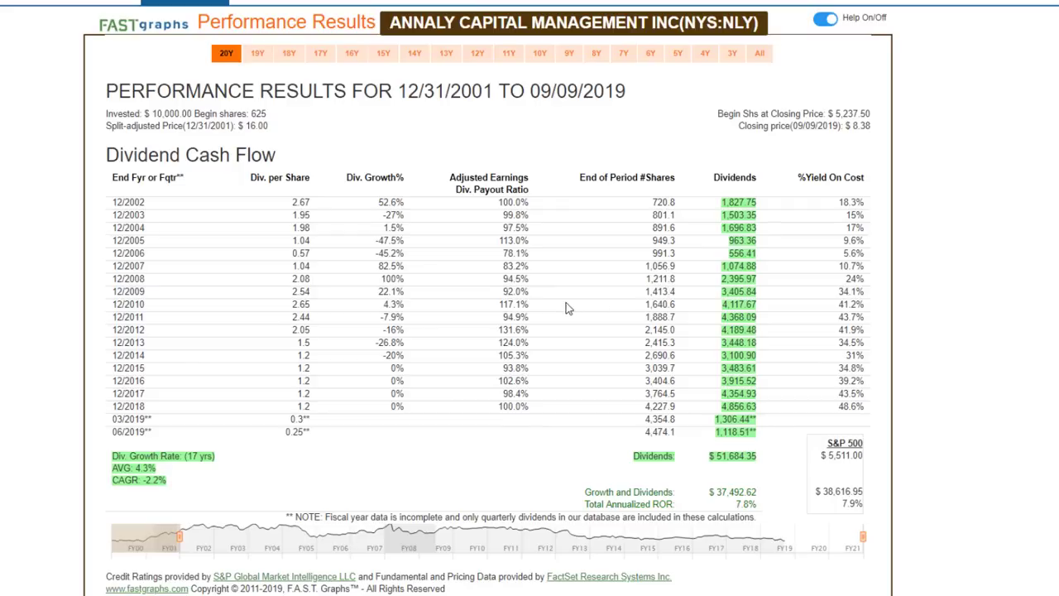
click(383, 55)
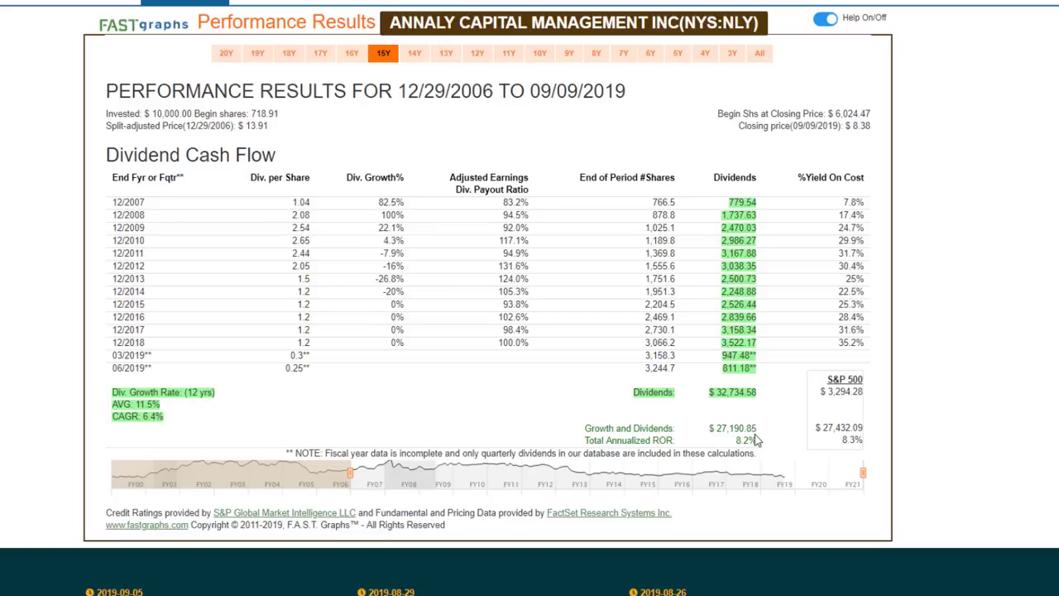
Compare NLY's 10-year and 12-year performance results
click(540, 53)
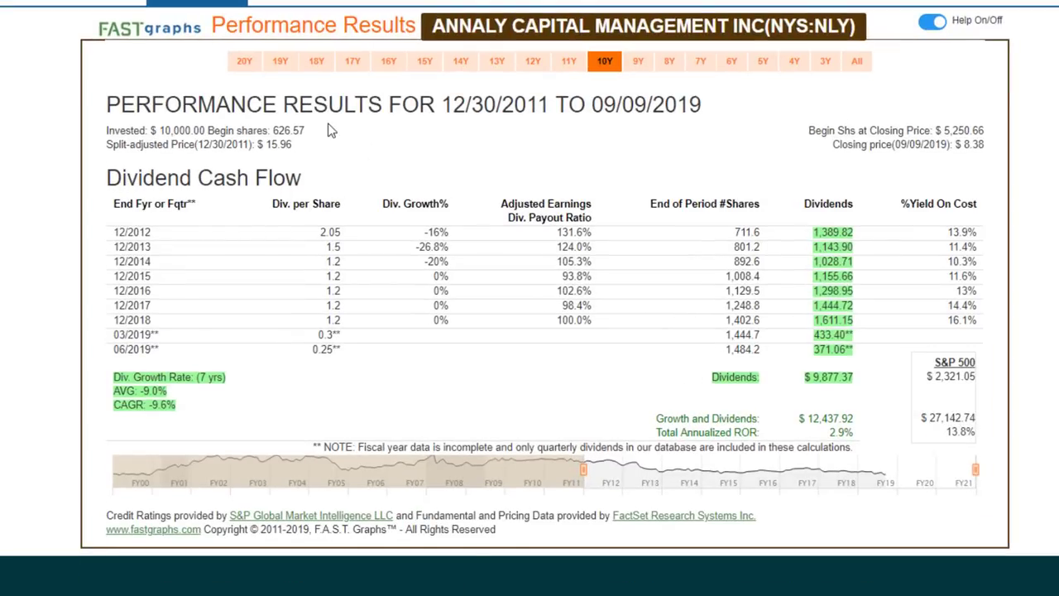
click(532, 65)
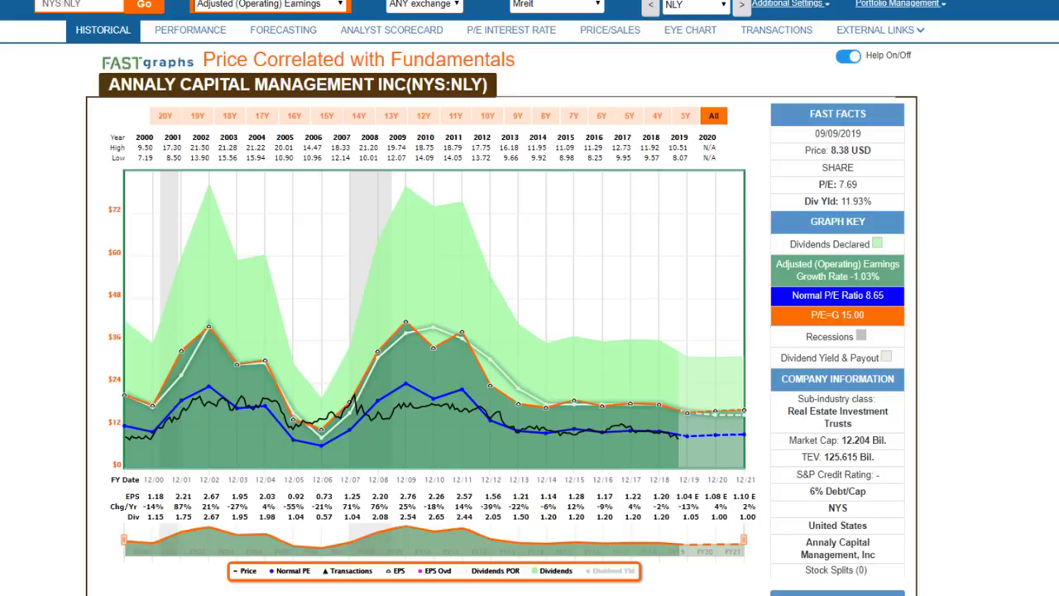
scroll(958, 295, down, 1)
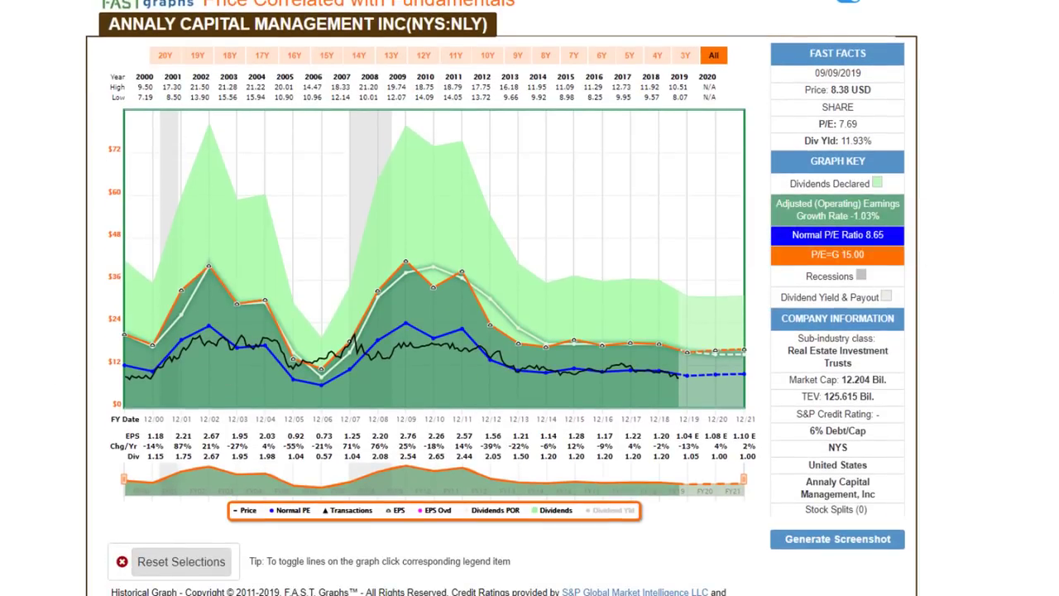
scroll(530, 298, up, 1)
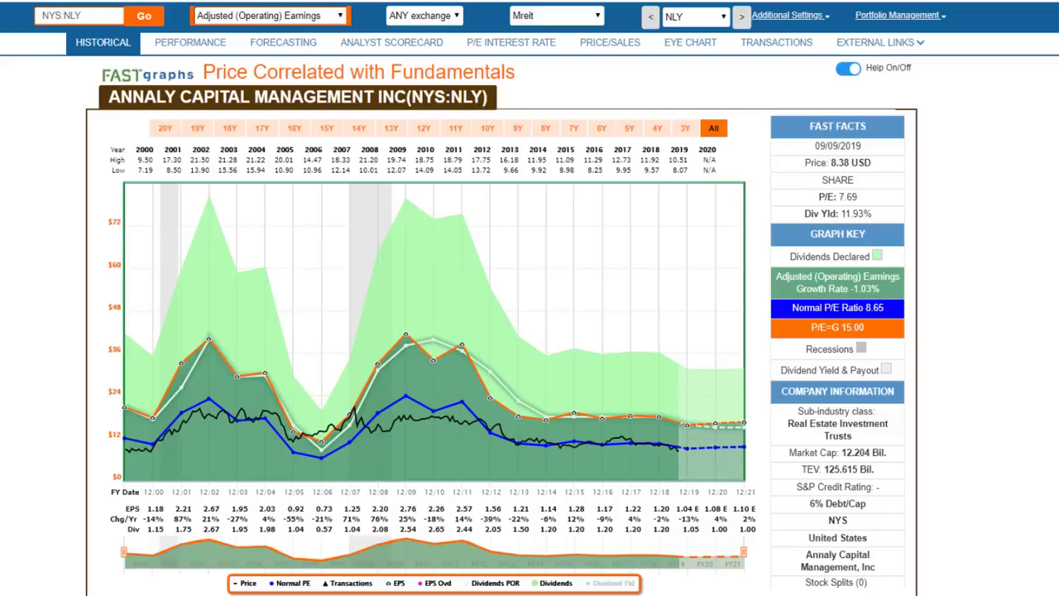